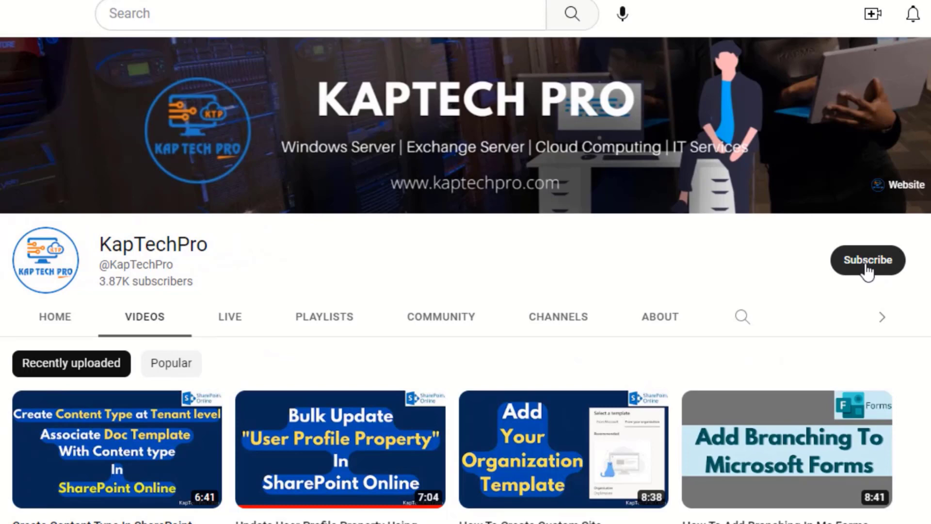
- Subscribe to the KapTechPro channel with notifications set to All
click(865, 271)
click(890, 268)
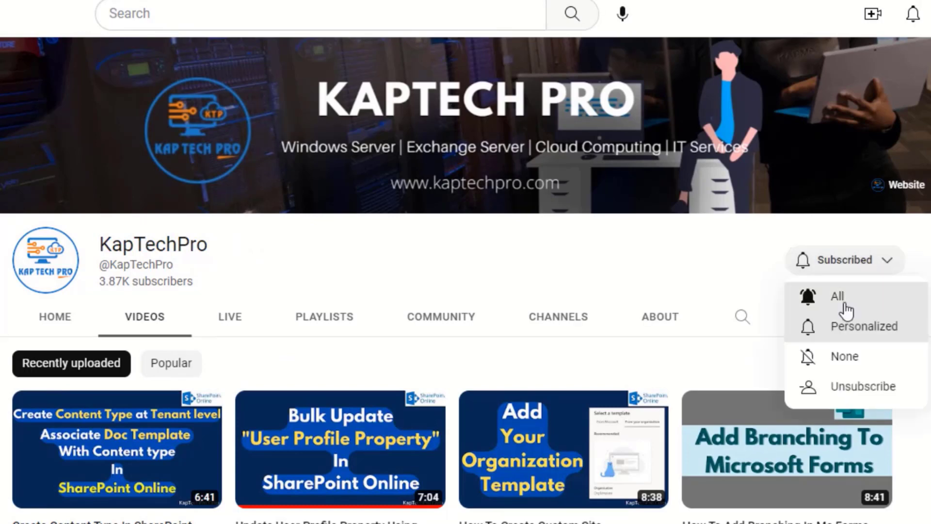
click(843, 303)
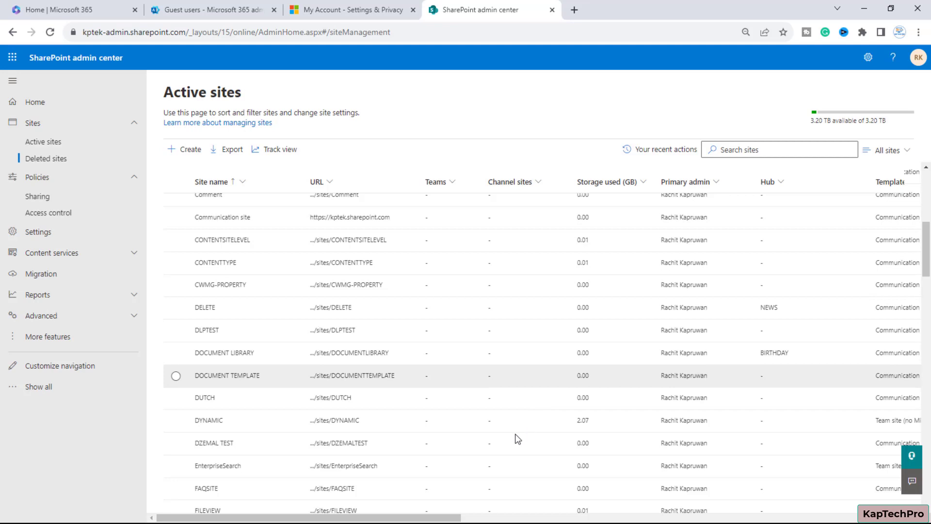
- Open the FAQSITE site from Active sites in a new tab and go to its Site contents
click(331, 489)
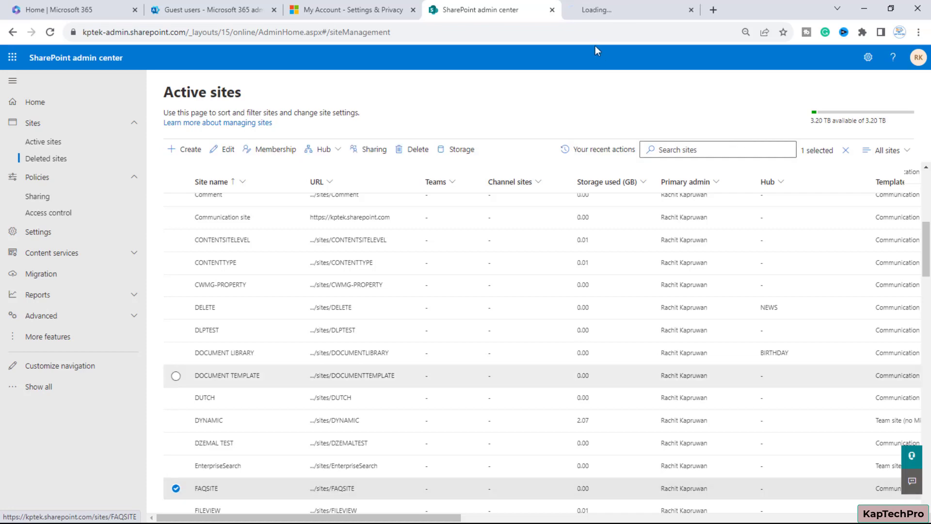
click(612, 9)
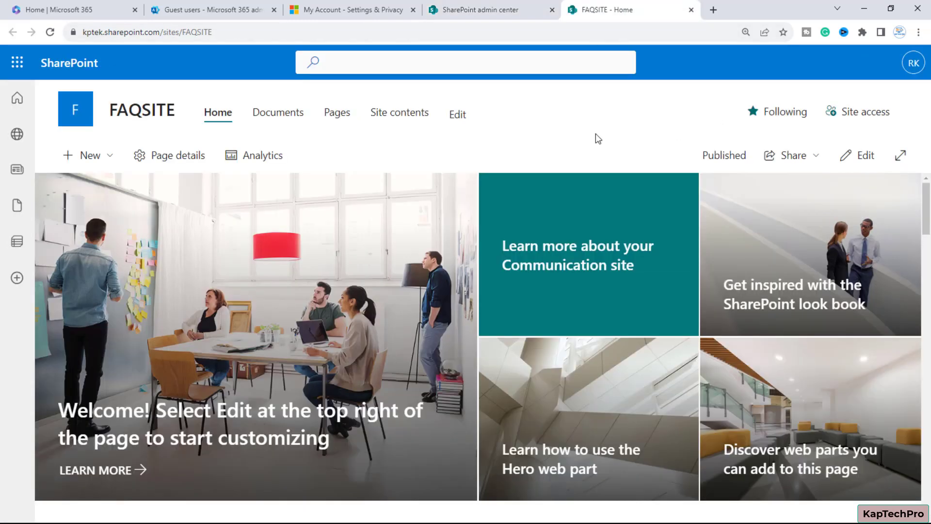
click(399, 115)
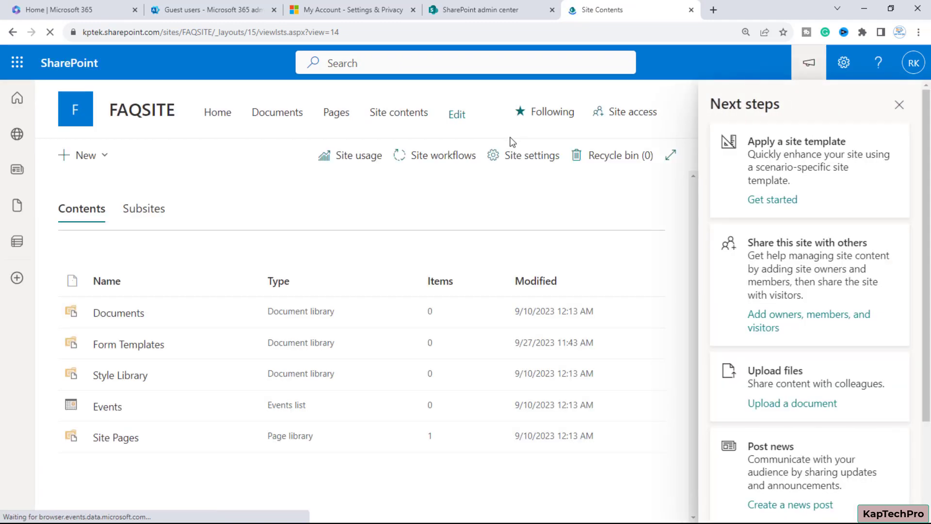
- Create a blank list named FAQ from New > List in Site contents
click(902, 104)
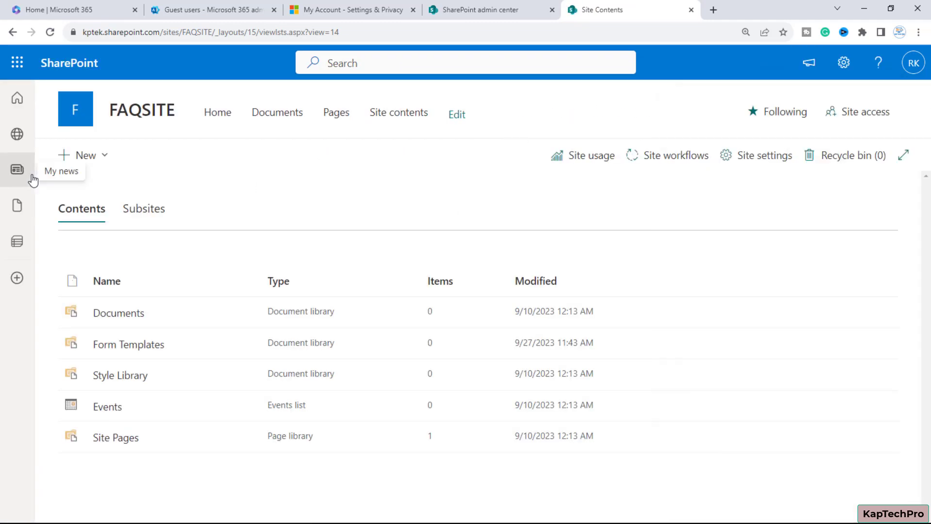
click(76, 155)
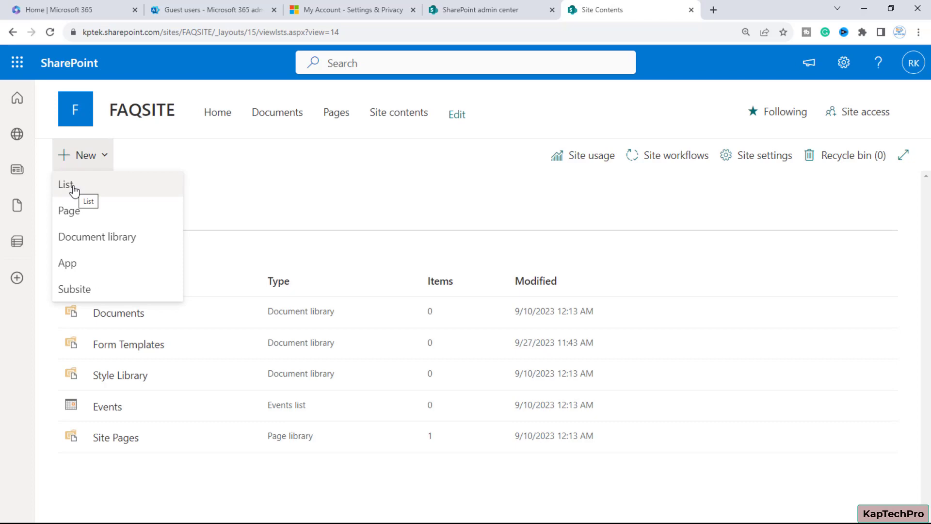
click(75, 185)
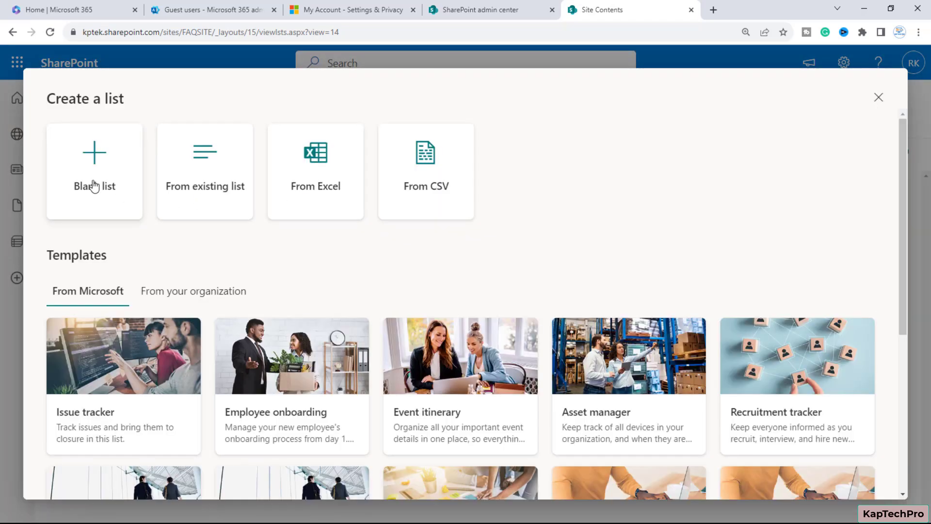
click(91, 187)
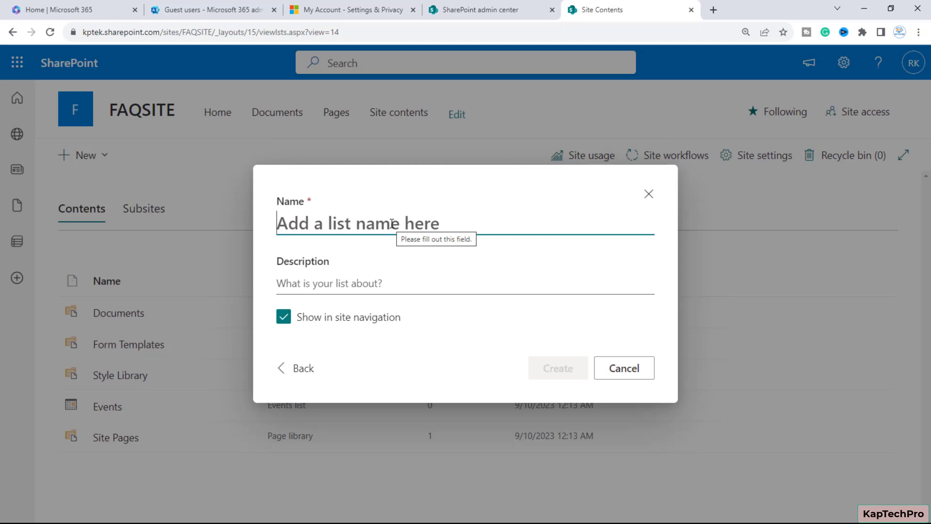
text(FAQ)
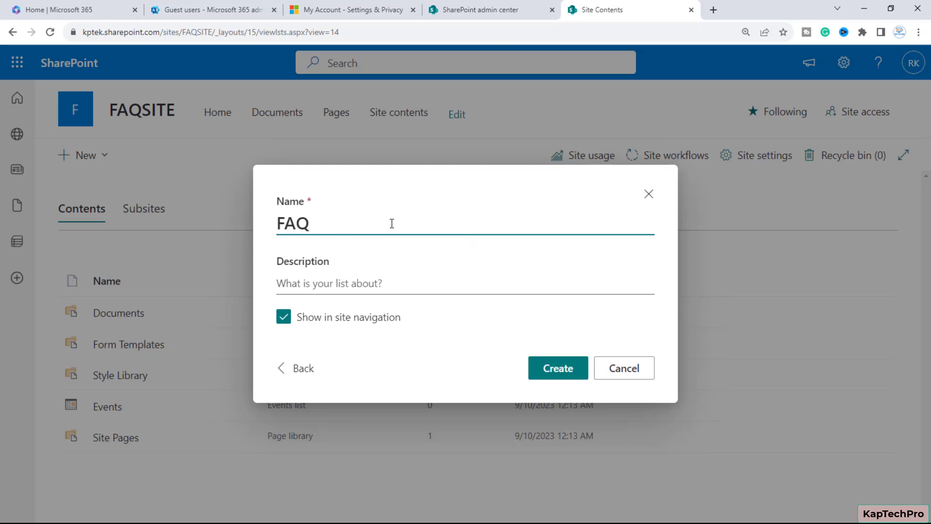
click(547, 374)
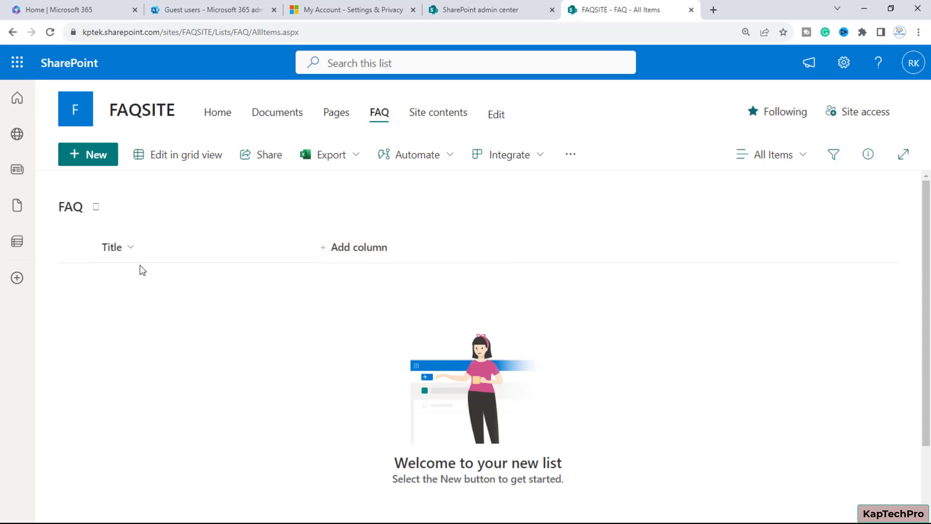
- Rename the Title column to QUESTION through Column settings and save it
click(128, 250)
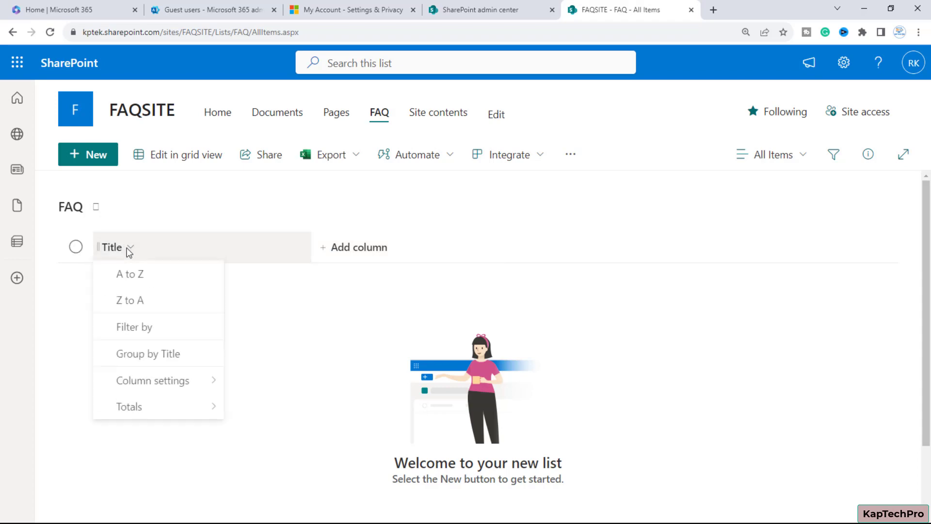
mouse_move(130, 388)
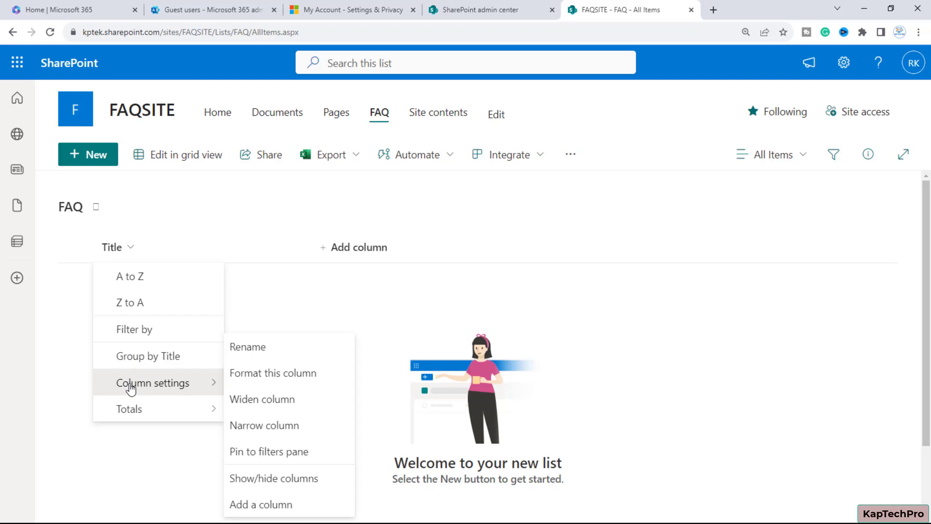
click(276, 353)
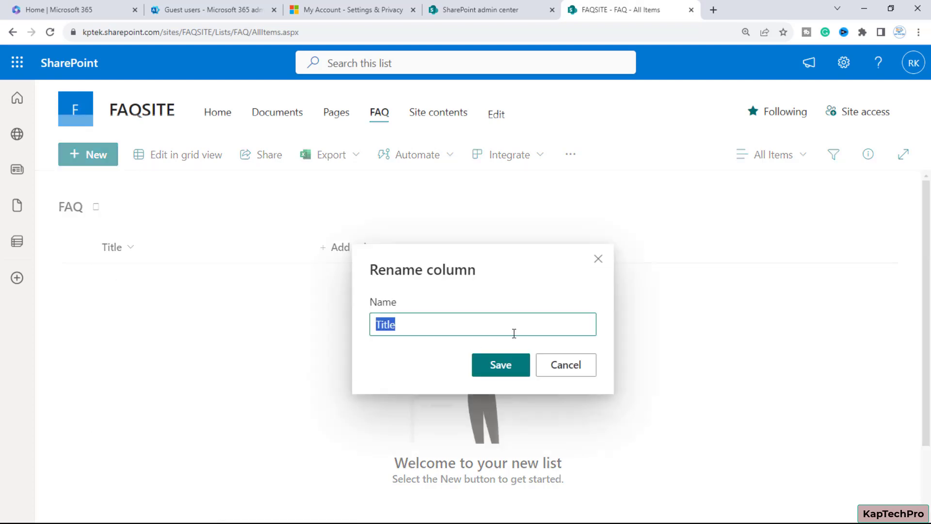
text(Q)
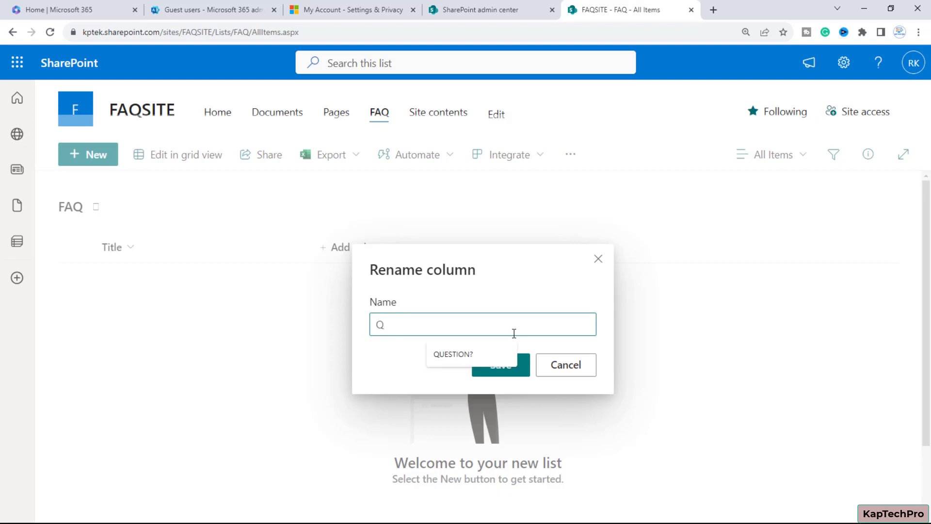
text(ues)
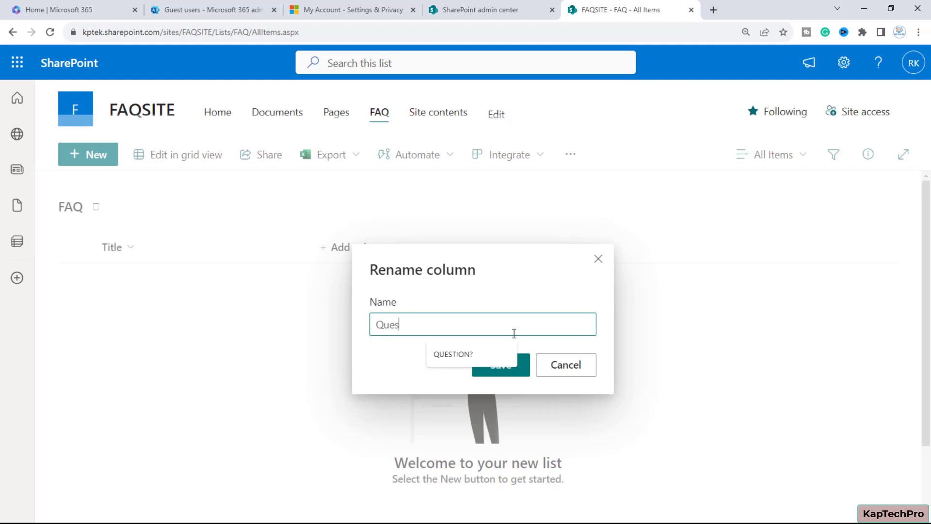
click(473, 353)
key(BackSpace)
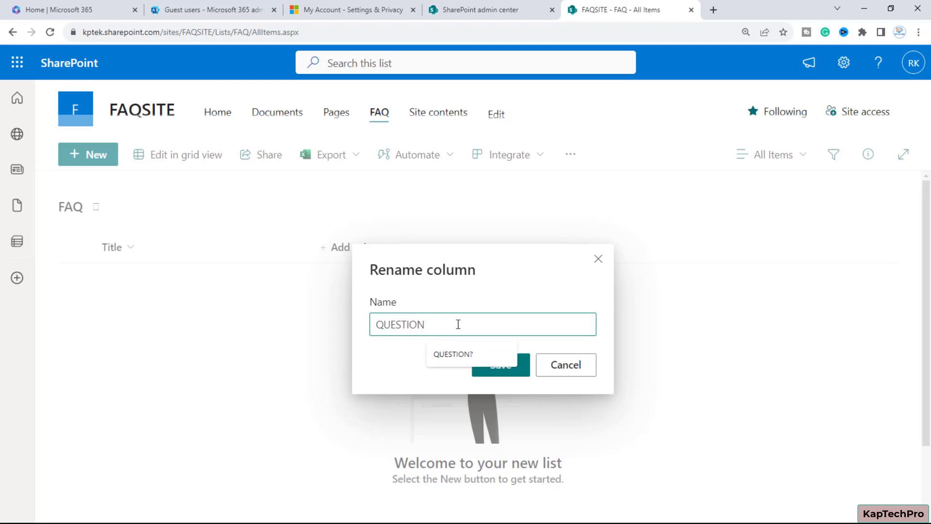
click(398, 369)
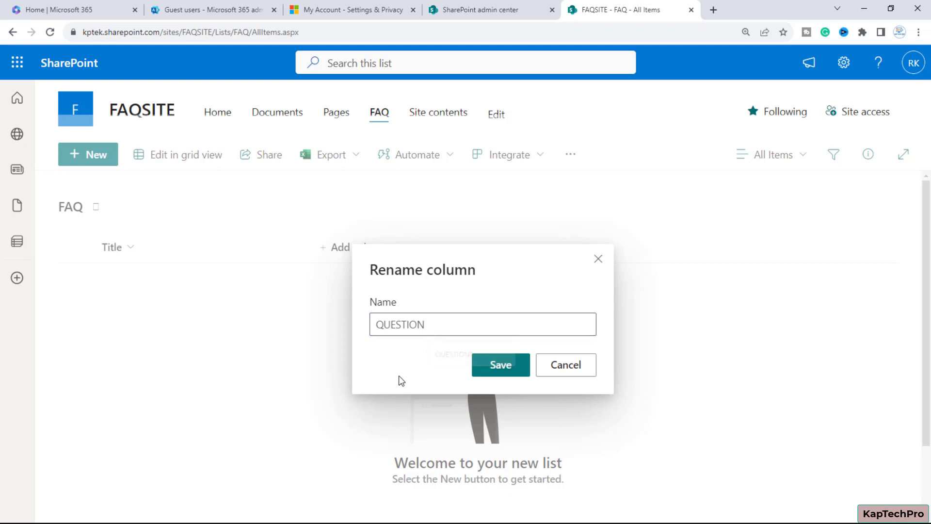
click(499, 370)
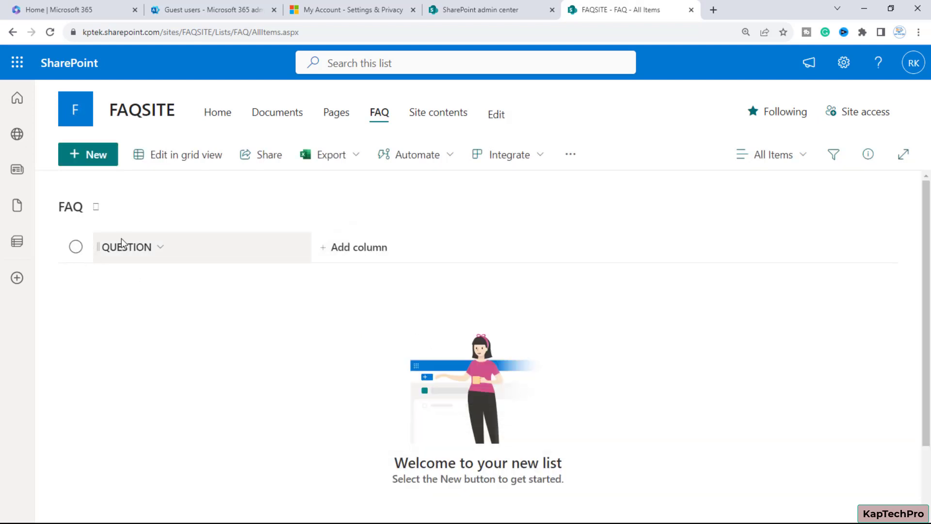
- Add a single line of text column named Answer to the FAQ list
click(396, 261)
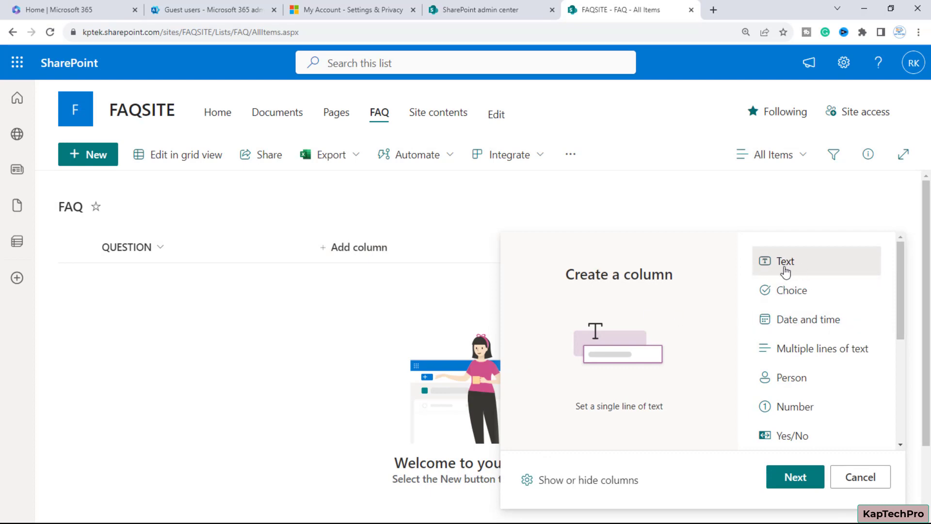
click(795, 479)
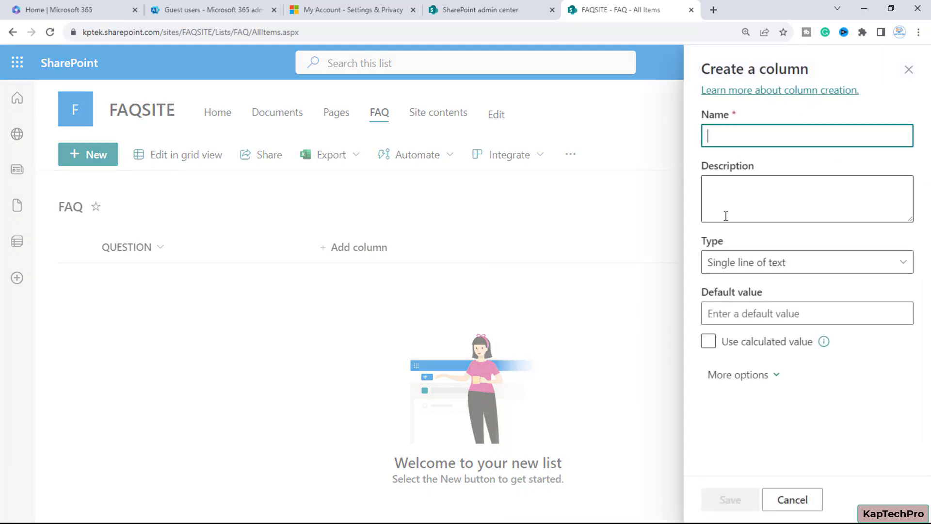
text(Answer)
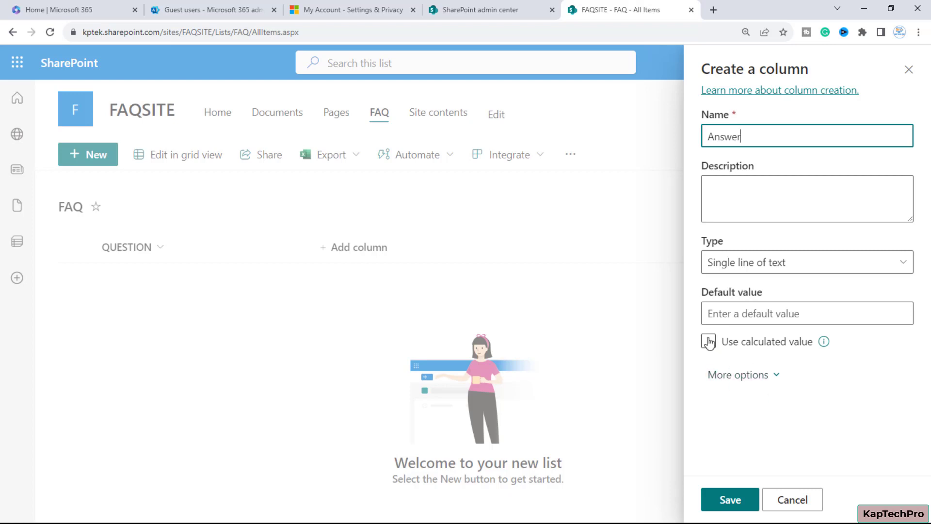
click(757, 381)
scroll(821, 401, down, 3)
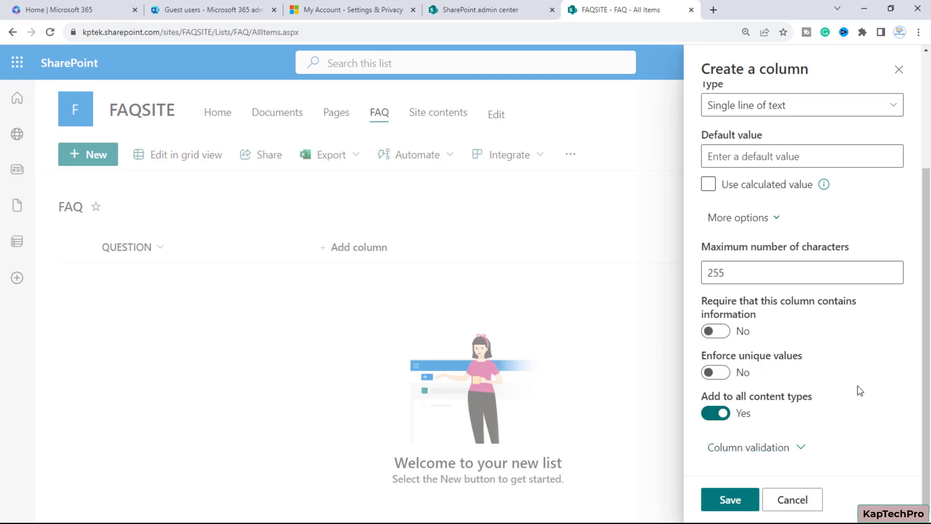
scroll(852, 388, up, 3)
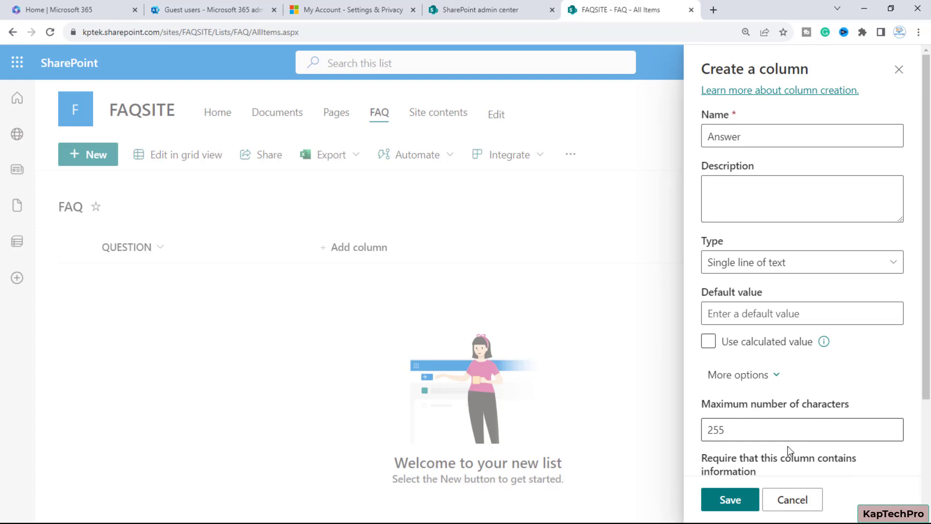
click(740, 505)
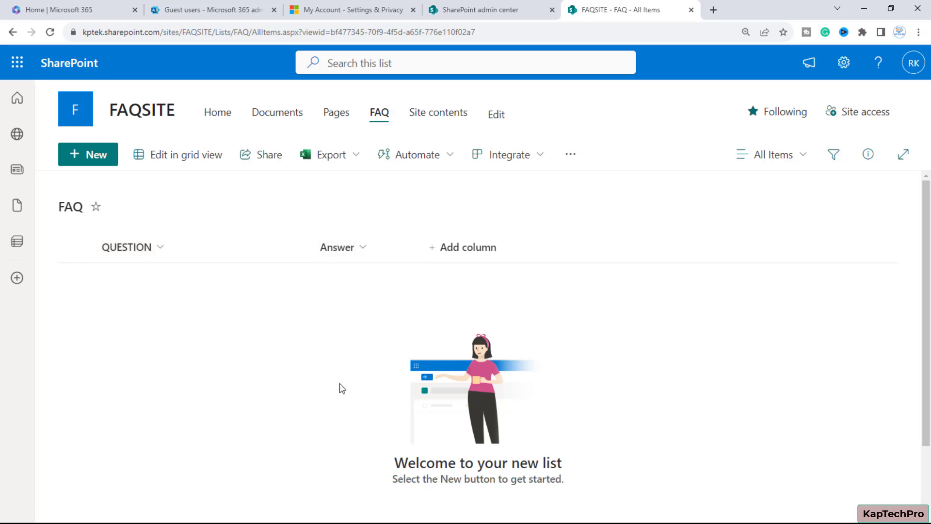
- Review the three drafted Q&A pairs in Notepad, then start a new FAQ list item
key(alt+Tab)
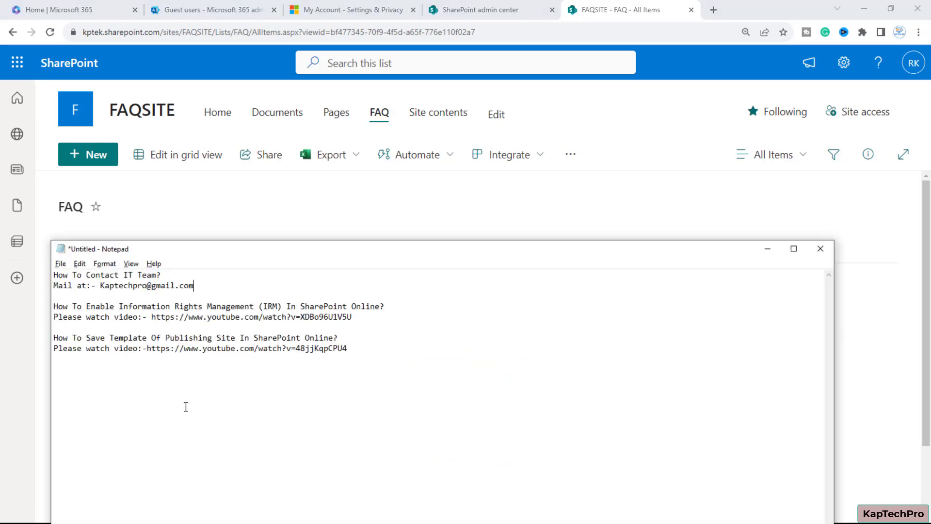
scroll(184, 405, up, 6)
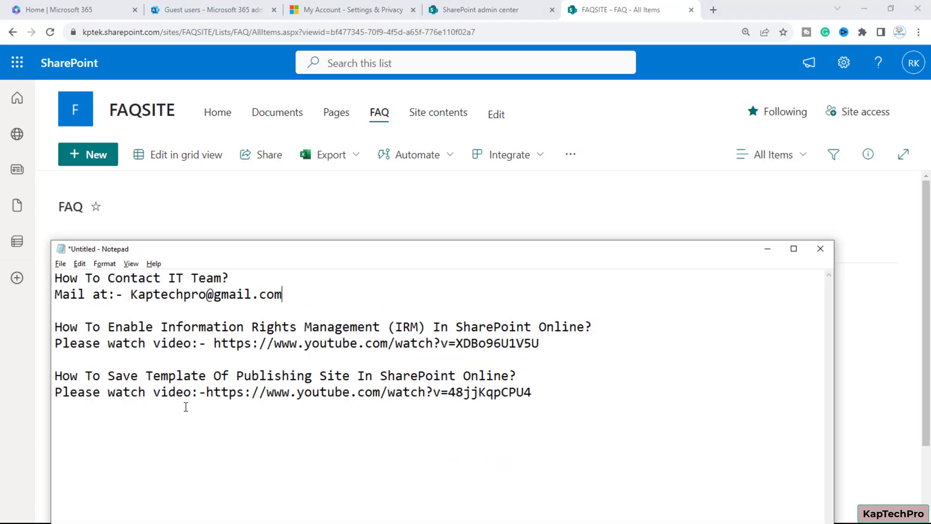
click(285, 296)
click(99, 161)
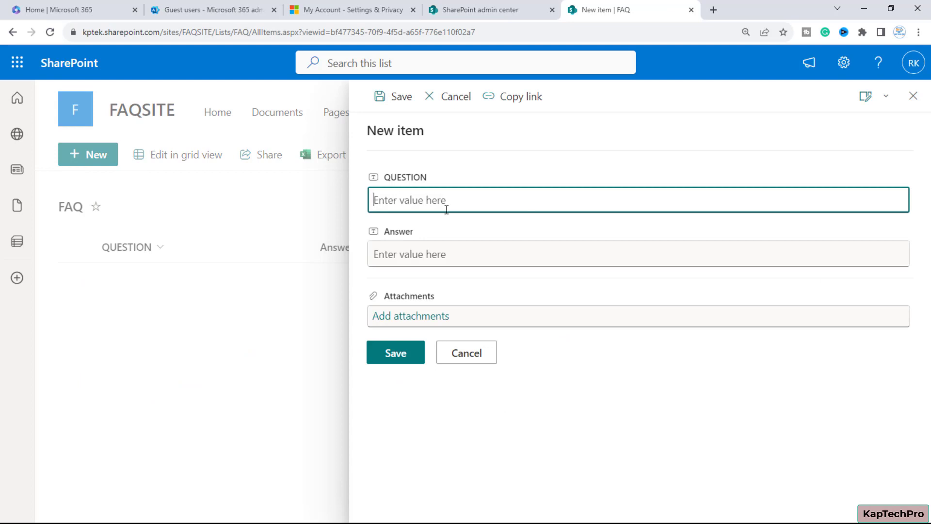
- Paste the first question from Notepad into the new item's QUESTION field
key(alt+Tab)
drag(229, 277, 57, 278)
key(ctrl+c)
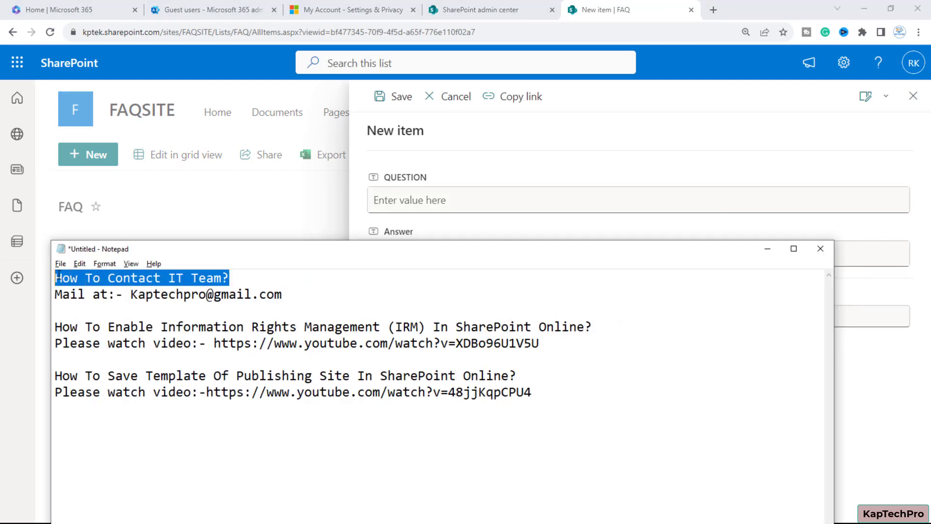
click(438, 200)
key(ctrl+v)
click(400, 250)
- Paste the contact answer into the Answer field and save the first FAQ item
key(alt+Tab)
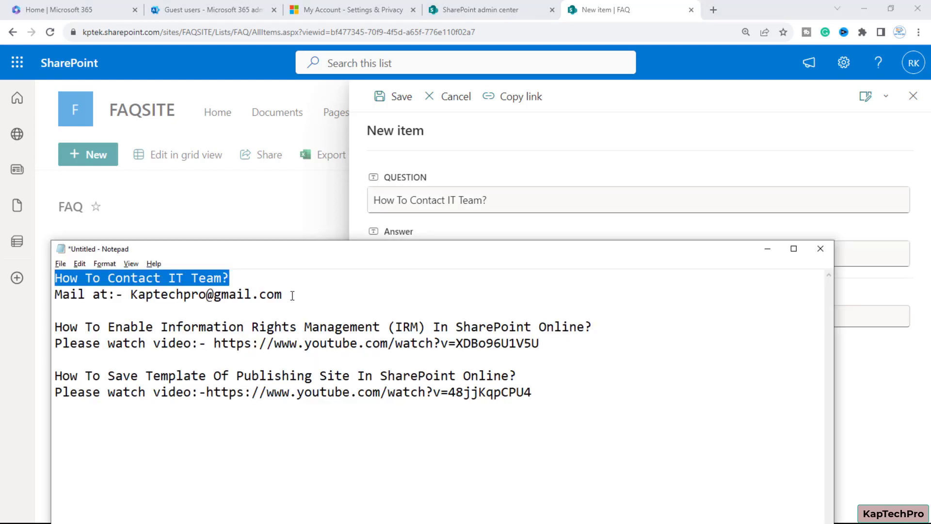
drag(291, 295, 42, 298)
key(ctrl+c)
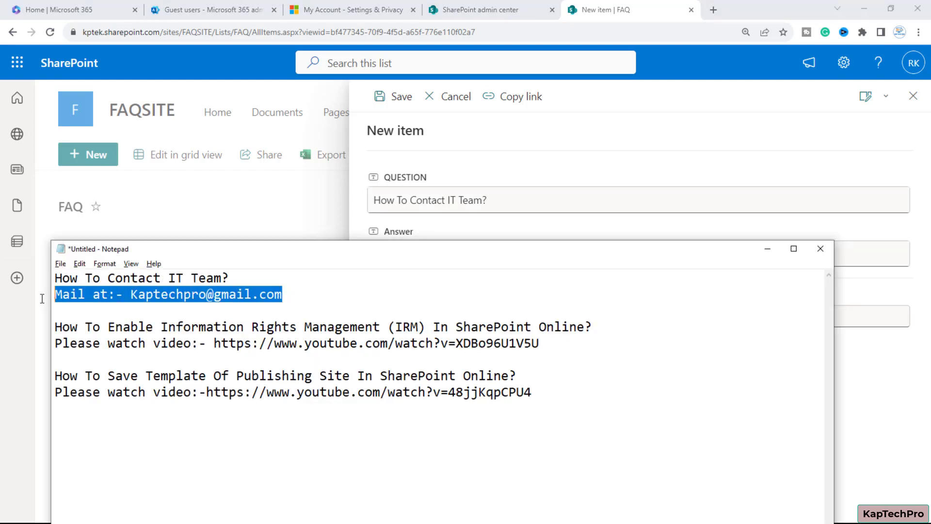
click(424, 231)
key(ctrl+v)
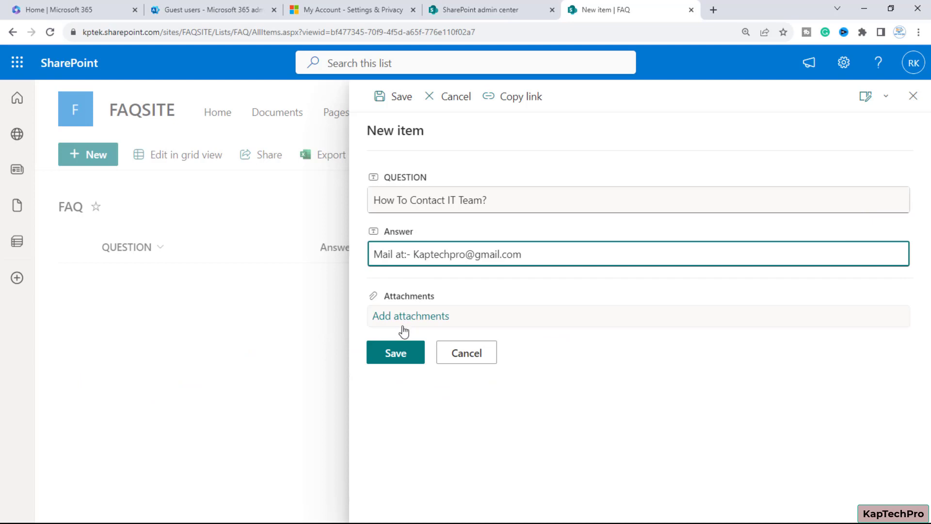
click(396, 352)
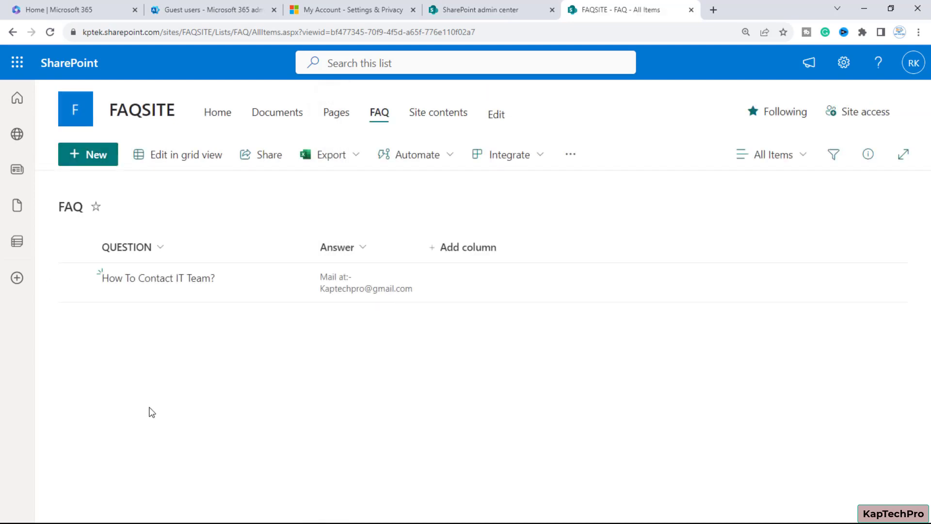
click(96, 154)
key(alt+Tab)
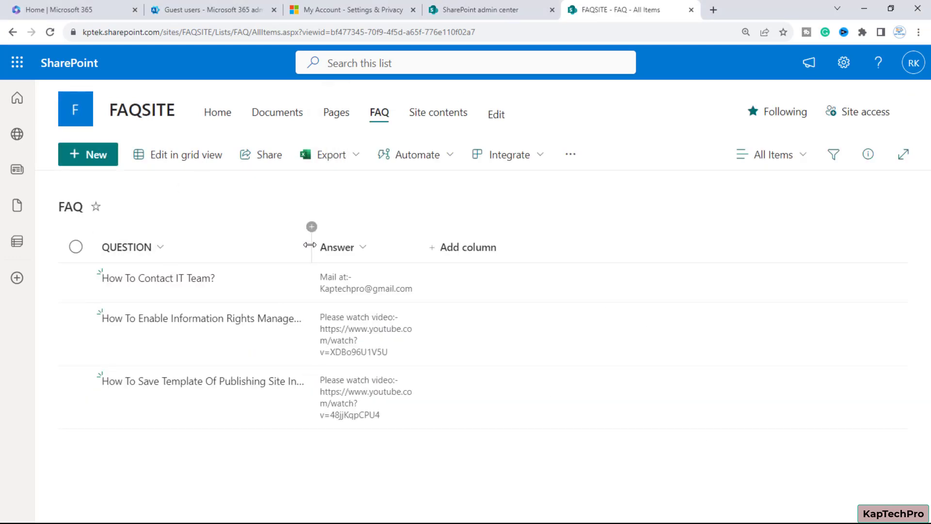
- Drag the QUESTION and Answer header dividers right to widen both columns
drag(310, 247, 492, 247)
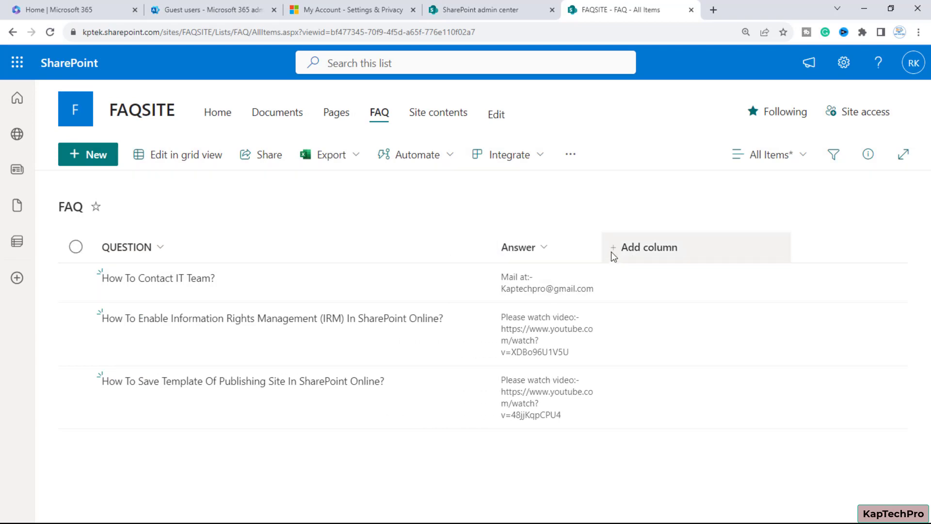
drag(603, 247, 823, 263)
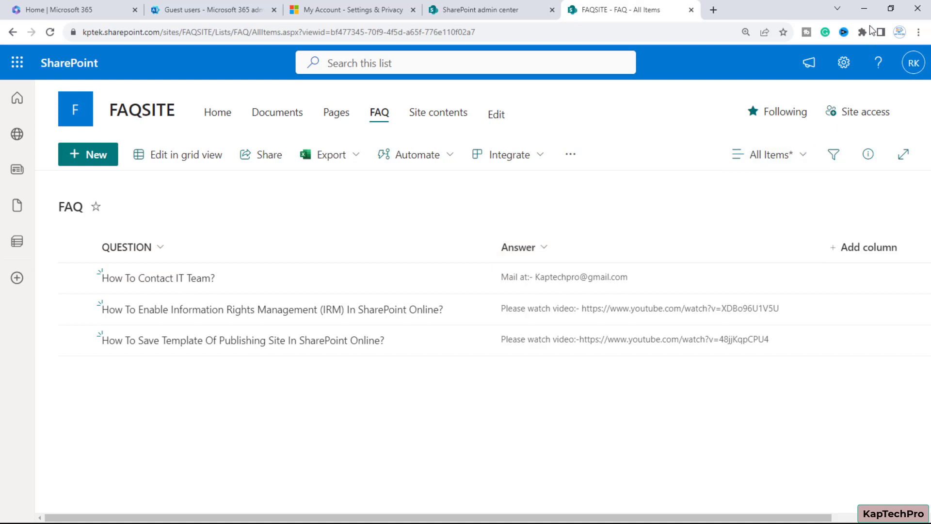
- Open the FAQ list's settings from the gear menu and choose Create view under Views
click(844, 62)
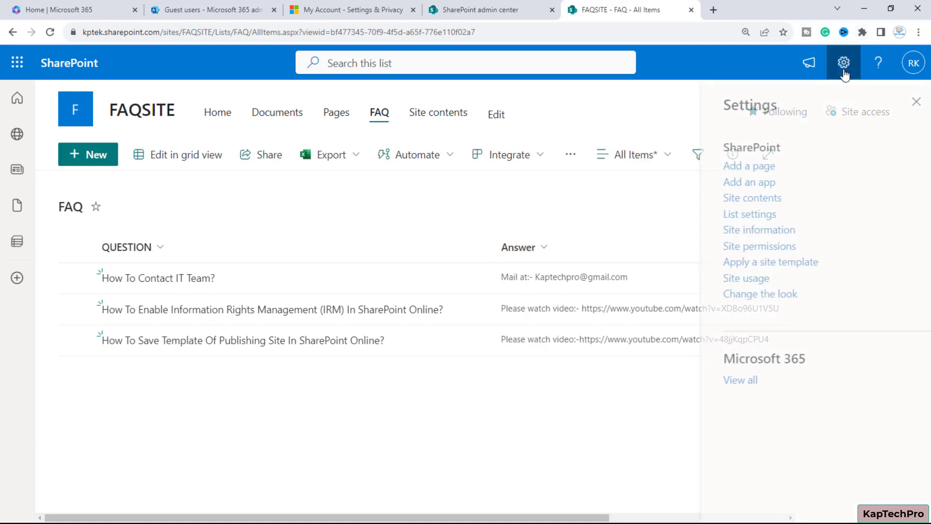
click(726, 215)
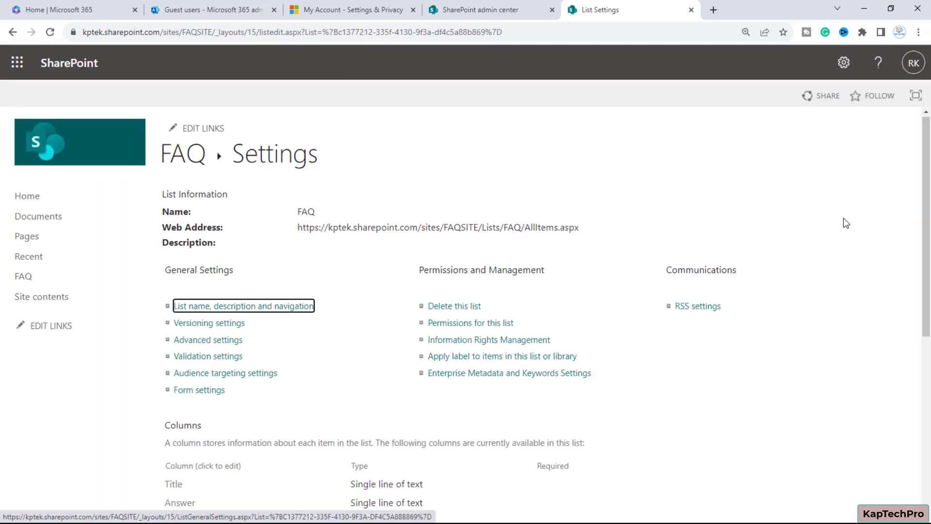
scroll(844, 218, down, 5)
scroll(844, 219, down, 3)
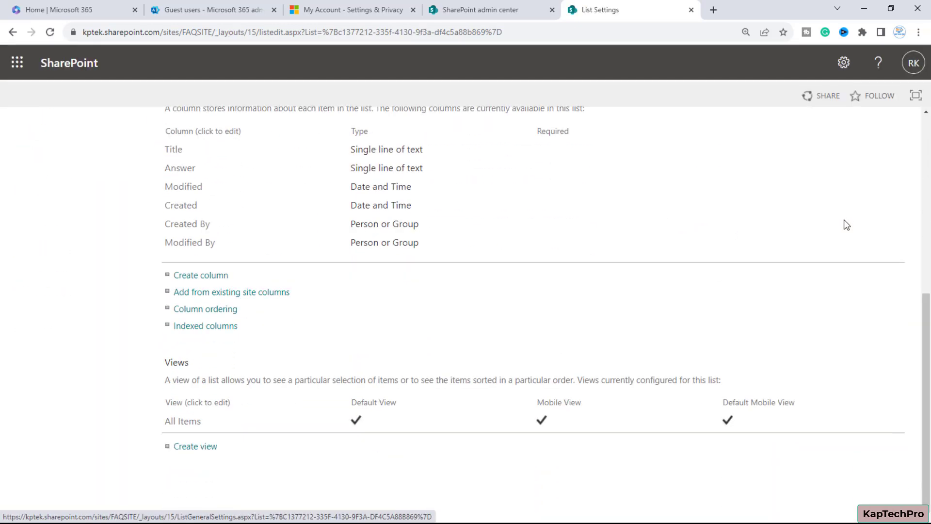
click(192, 450)
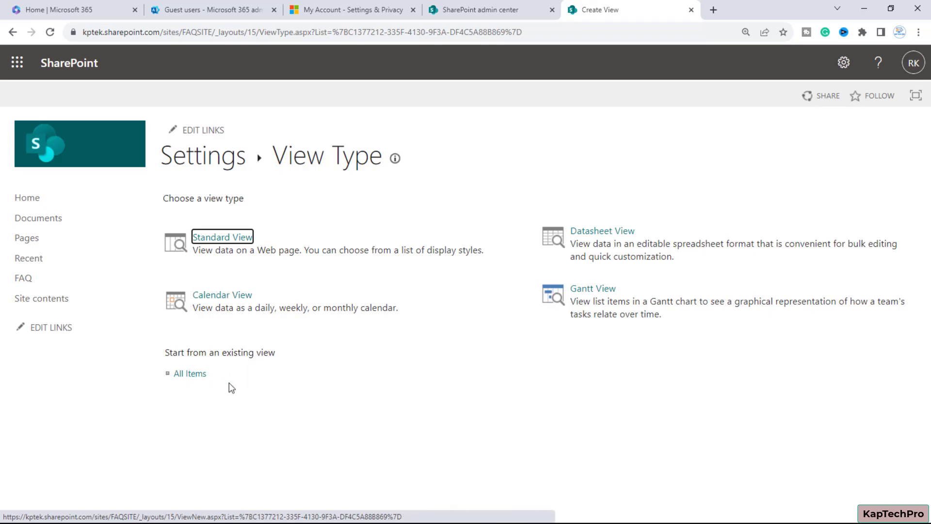
- Choose Standard View and name the new view FAQ
click(218, 239)
click(623, 262)
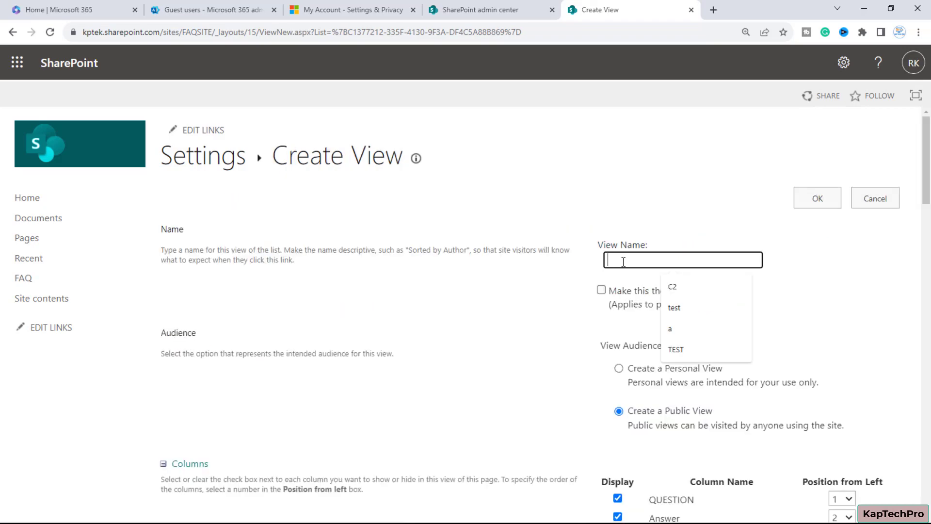
text(FAQ)
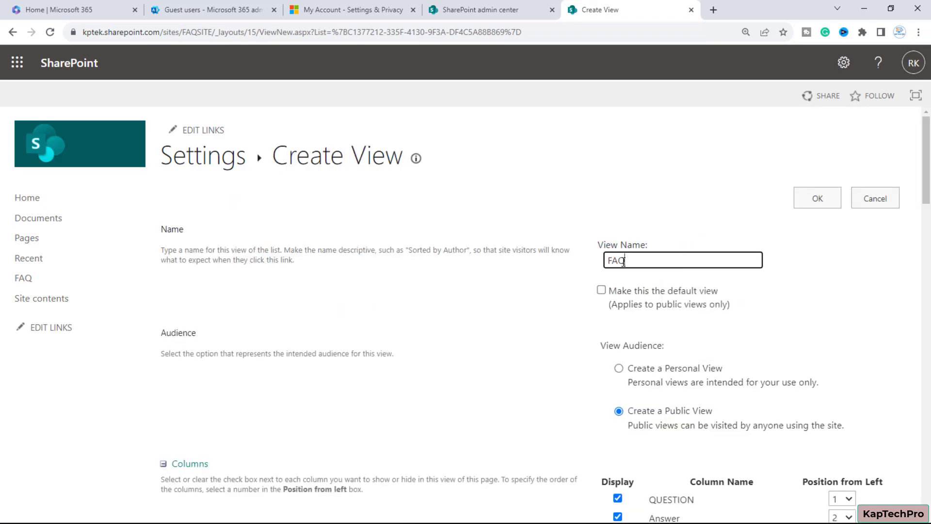
scroll(683, 305, down, 6)
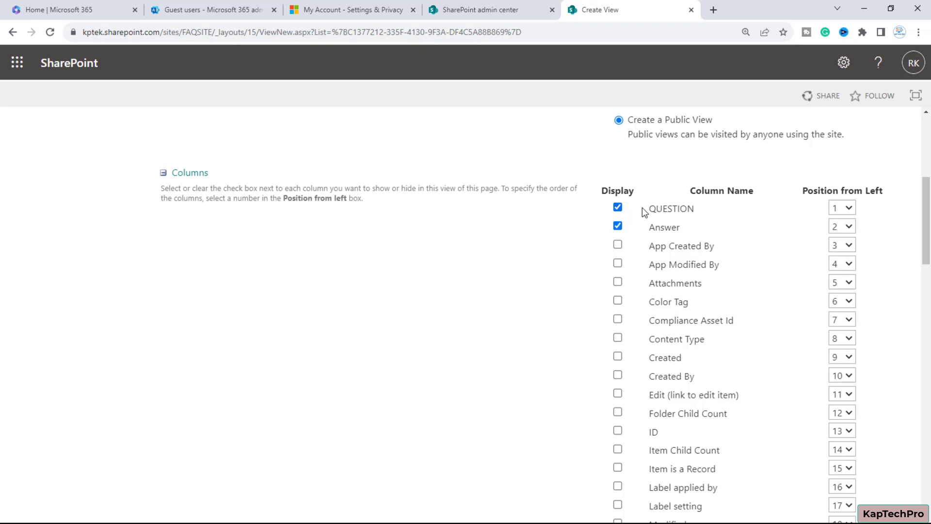
- Hide the QUESTION column and group the view by QUESTION
click(618, 209)
scroll(539, 322, down, 12)
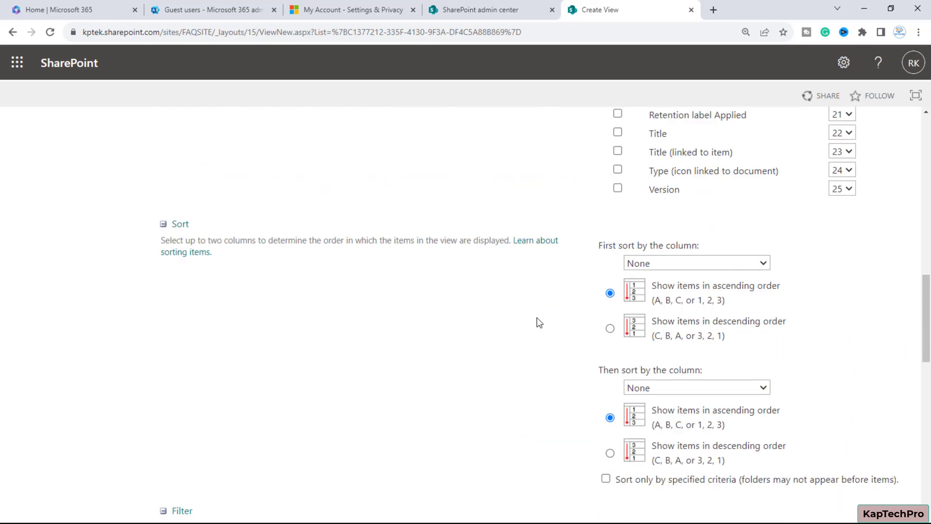
scroll(540, 323, down, 8)
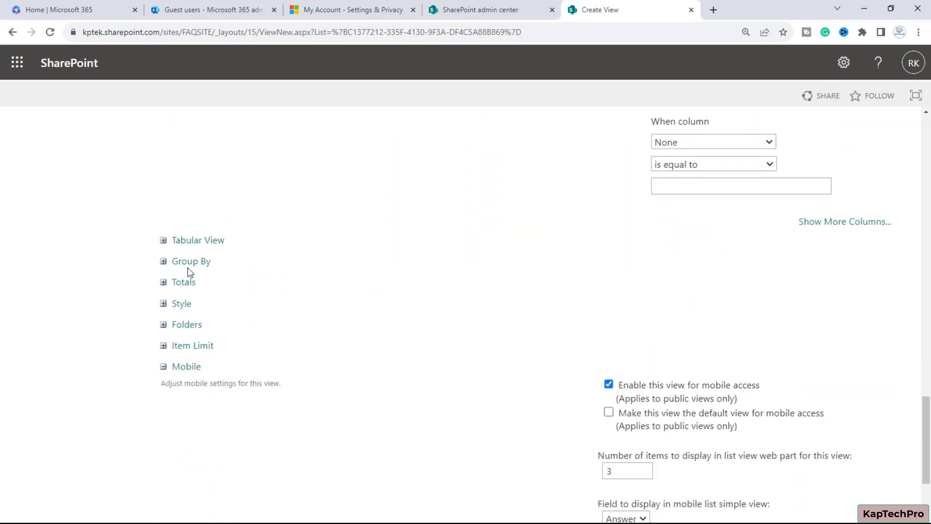
click(163, 262)
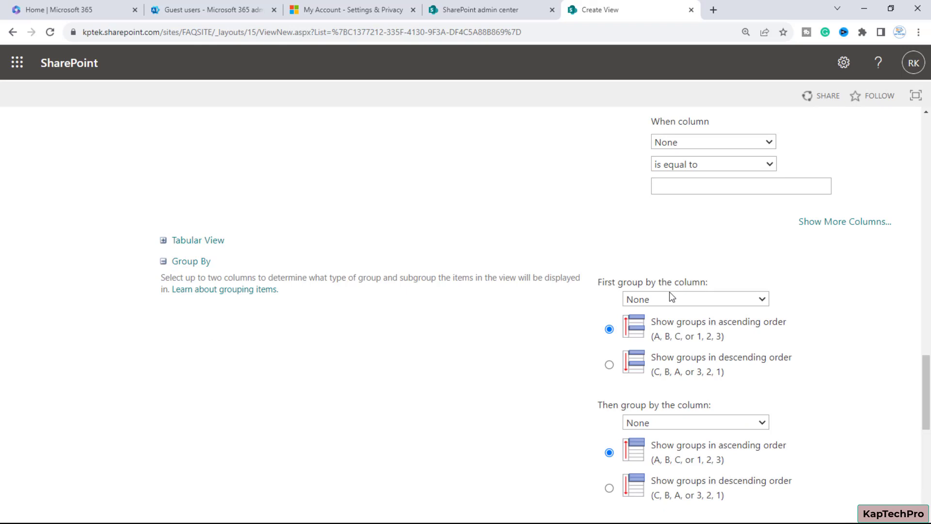
click(729, 303)
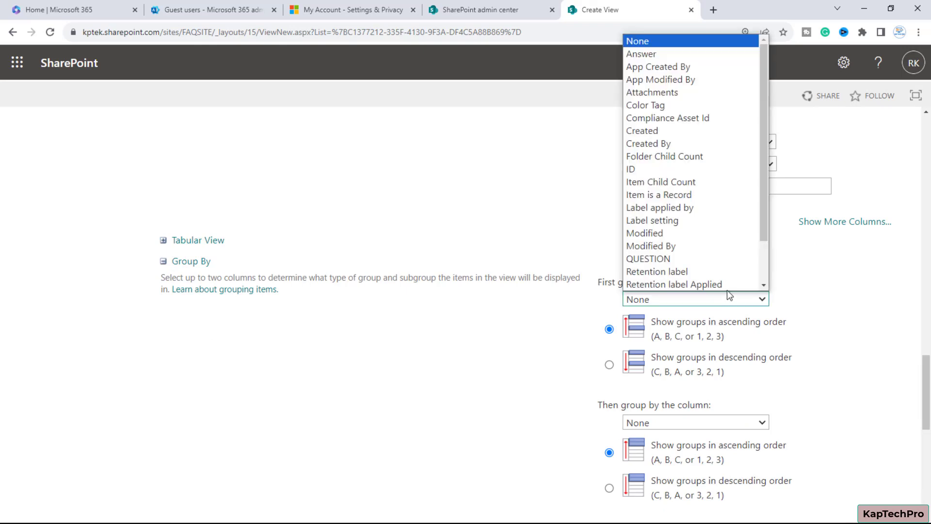
click(670, 259)
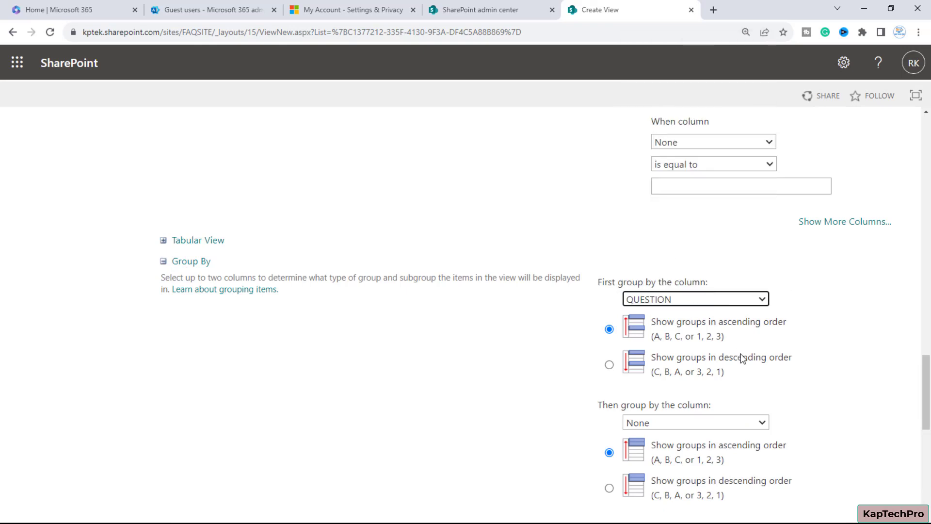
scroll(744, 363, down, 5)
scroll(564, 310, down, 3)
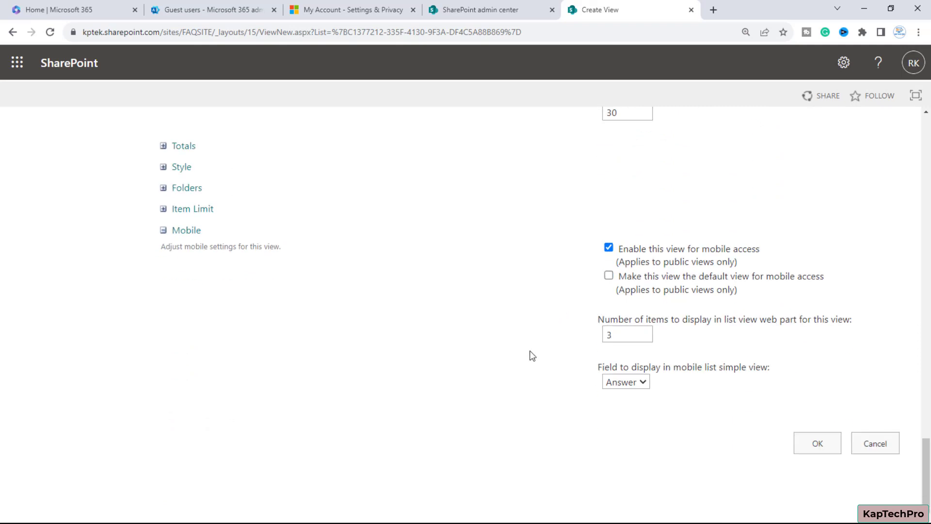
- Save the new FAQ view, expand the first and third questions, and widen the Answer column
click(817, 443)
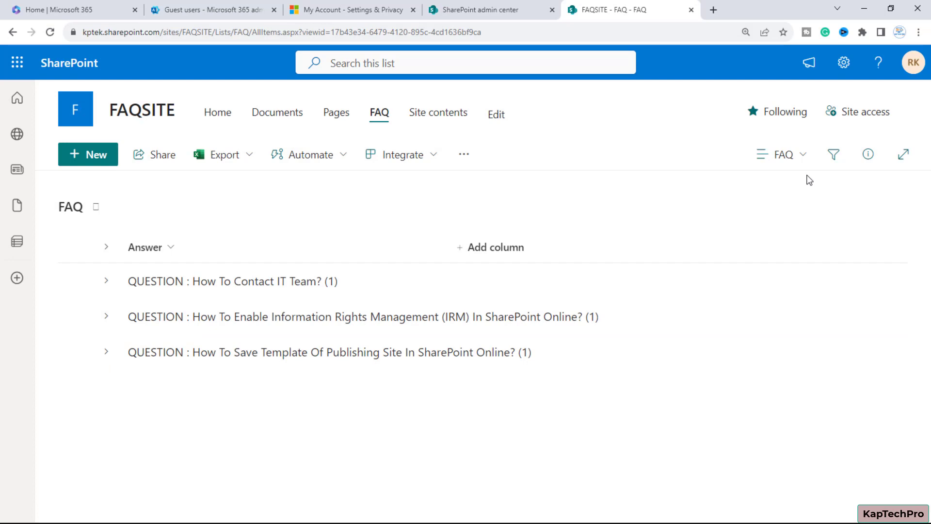
click(107, 281)
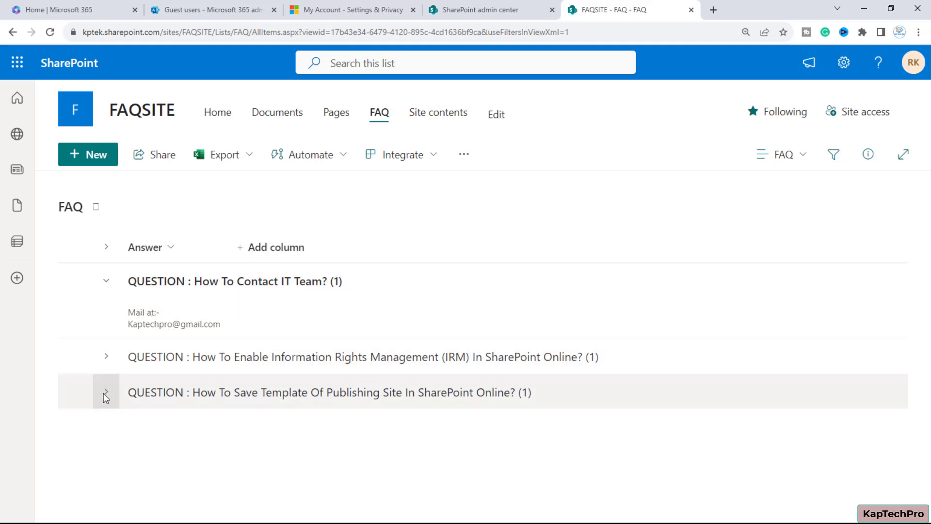
click(105, 393)
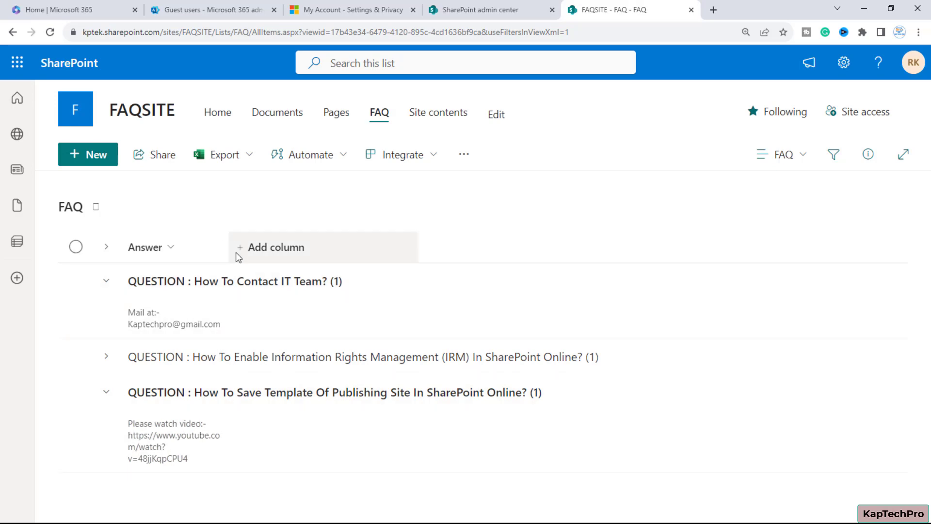
drag(237, 246, 796, 259)
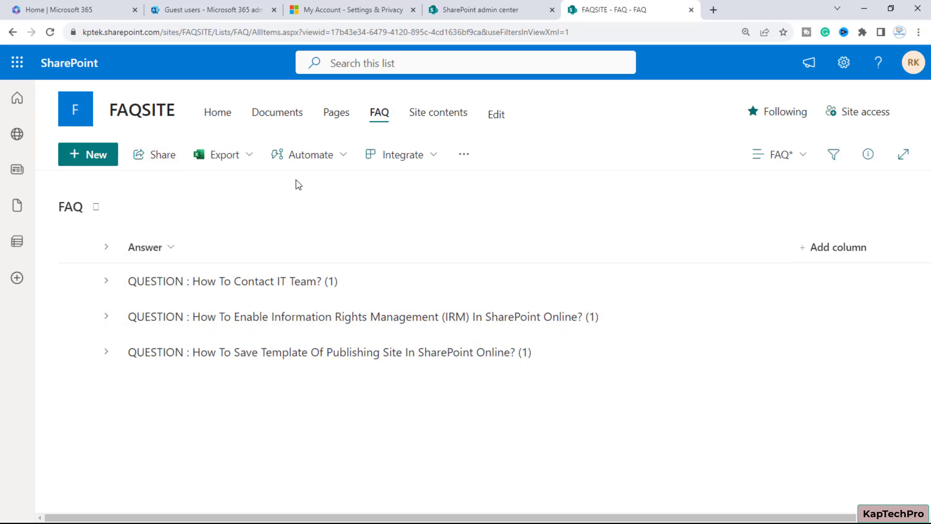
- Expand the first, Save Template and IRM questions, then go to the FAQSITE home page
click(103, 286)
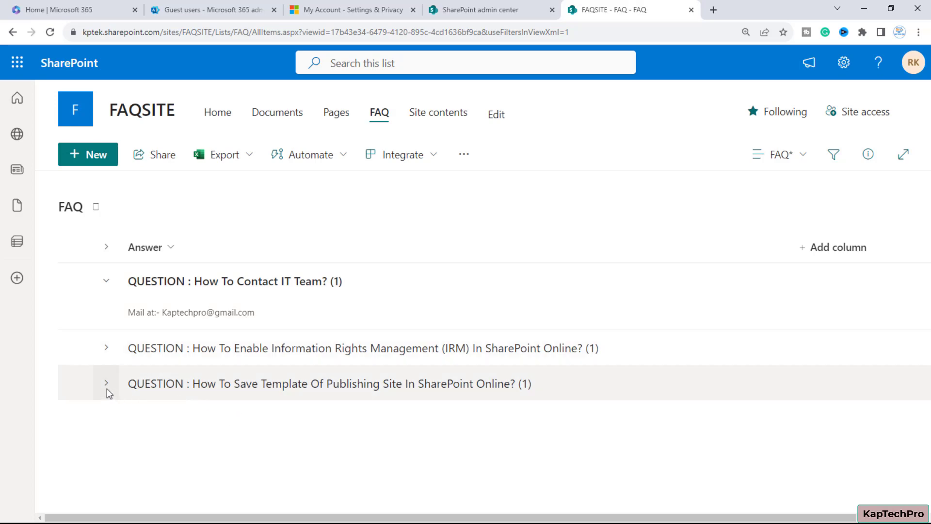
click(107, 389)
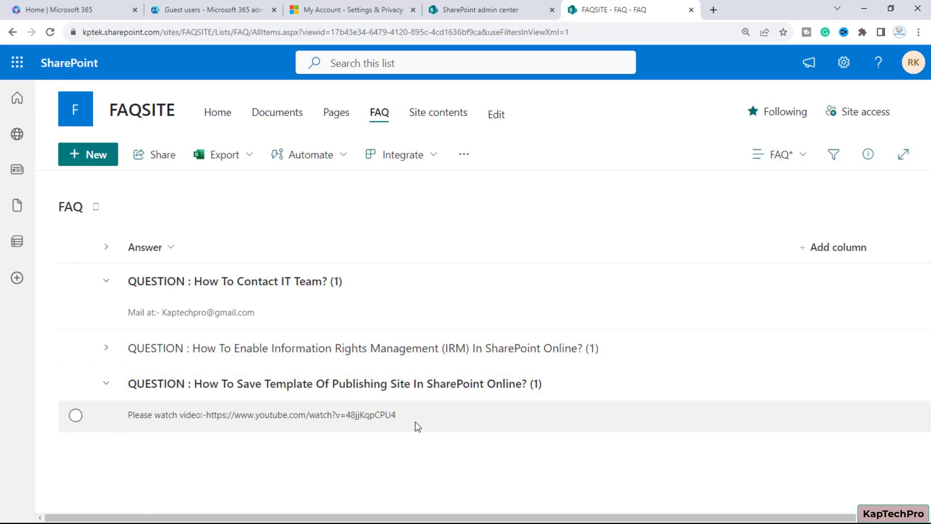
click(107, 347)
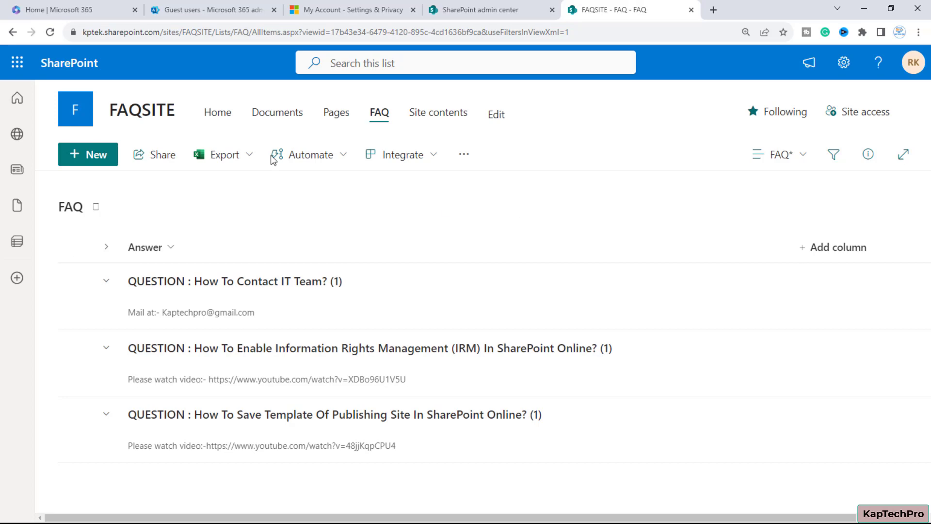
click(219, 112)
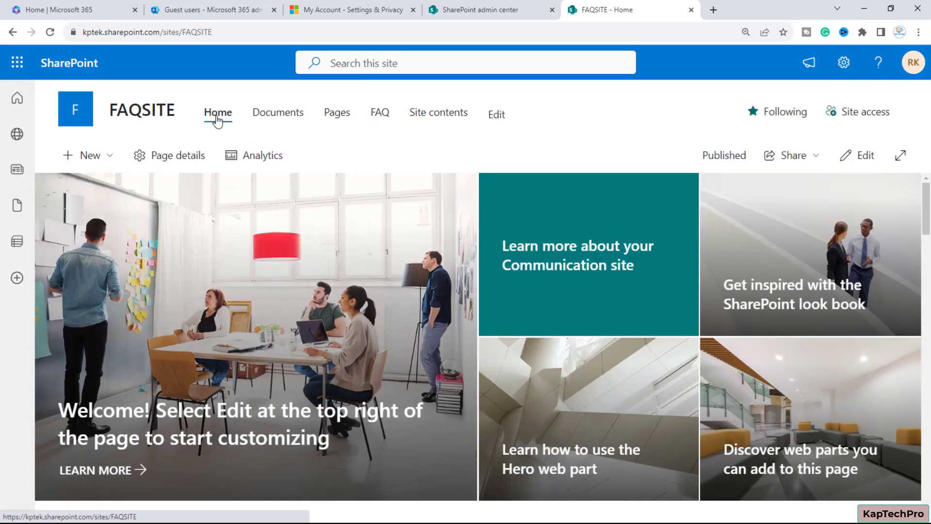
- Start editing the FAQSITE home page and insert a List web part beneath the hero section
scroll(352, 375, down, 1)
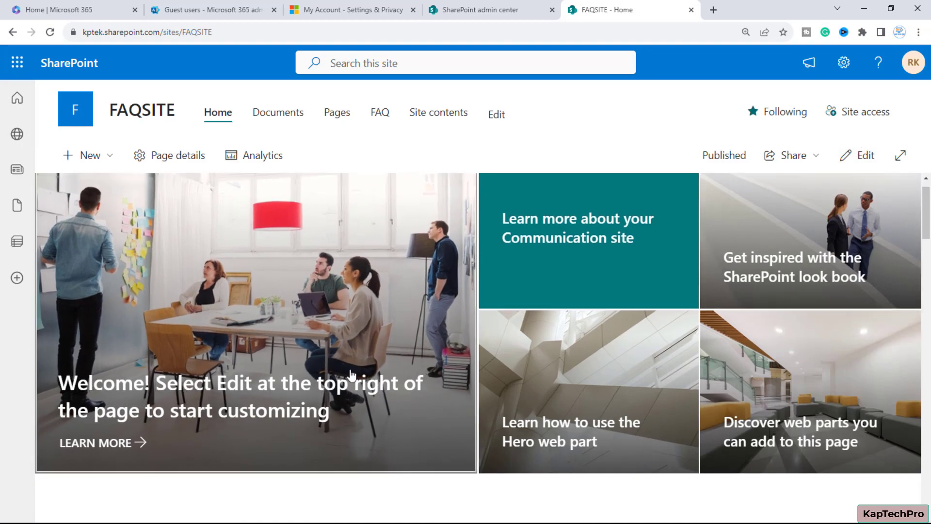
scroll(353, 375, down, 5)
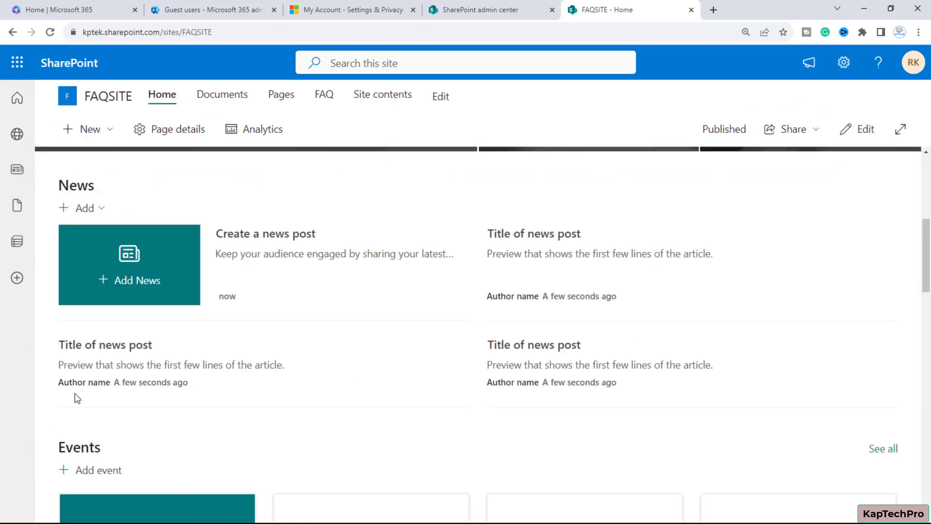
scroll(76, 398, up, 6)
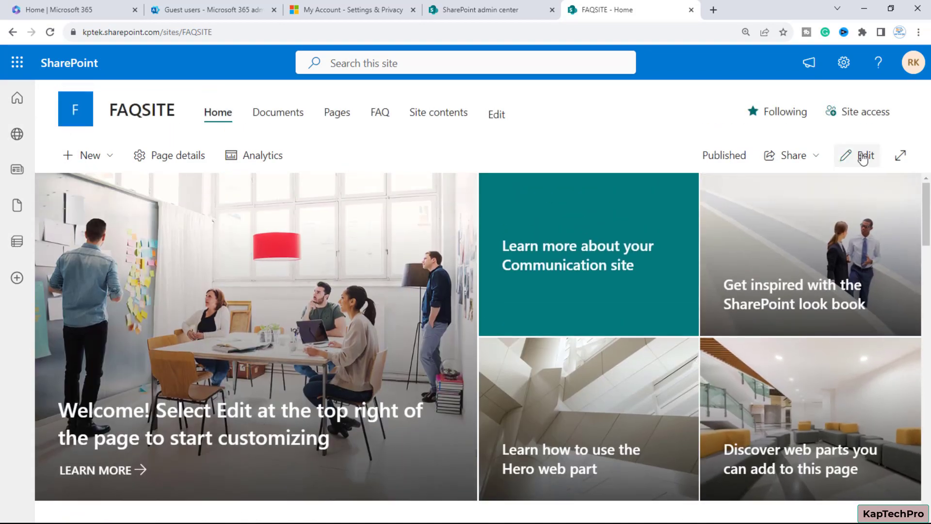
click(862, 157)
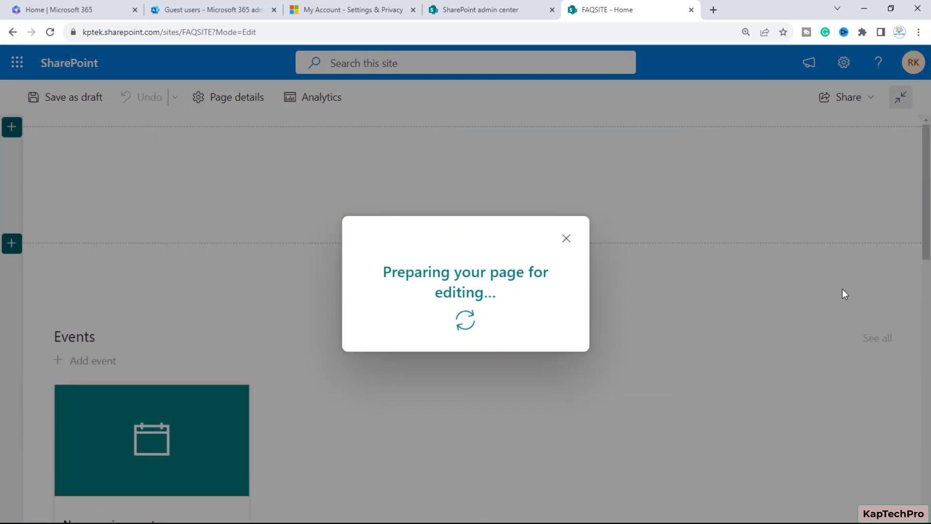
scroll(461, 288, down, 3)
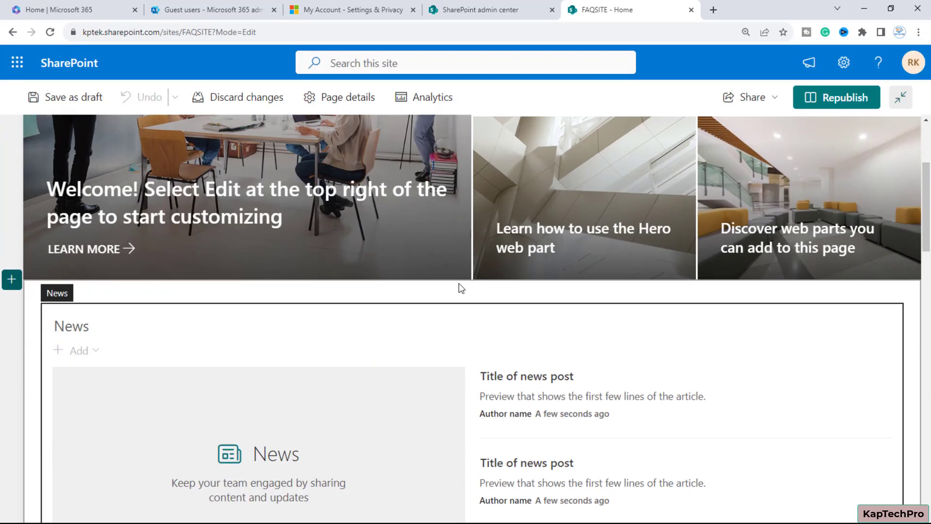
click(473, 291)
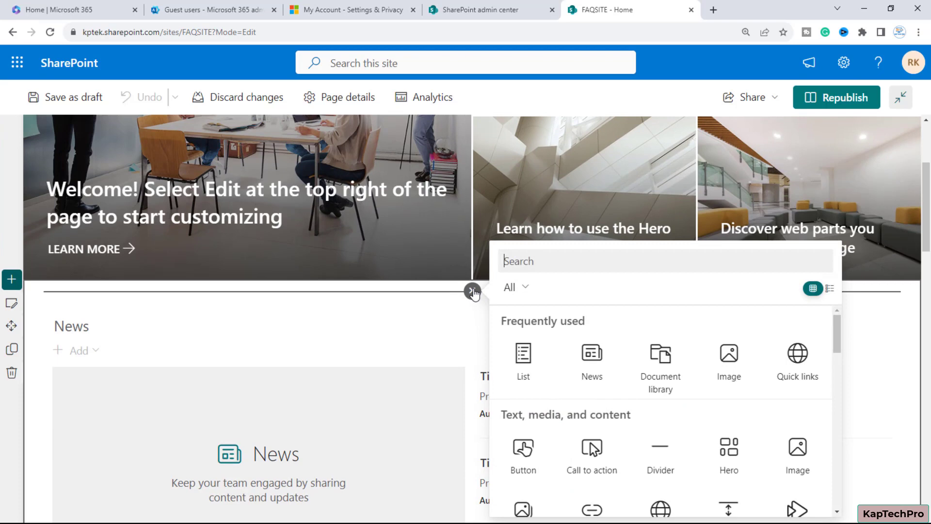
click(526, 377)
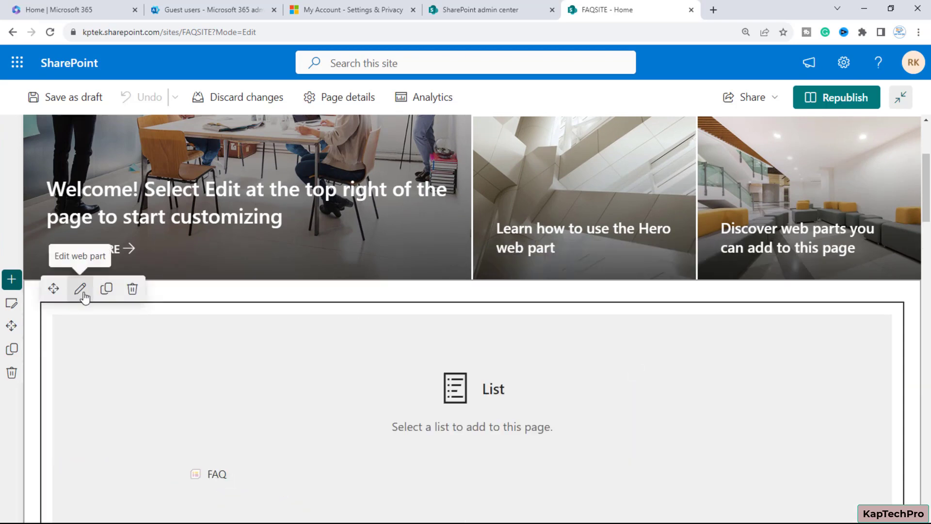
- Set the List web part's source to the FAQ list using its FAQ view
click(81, 290)
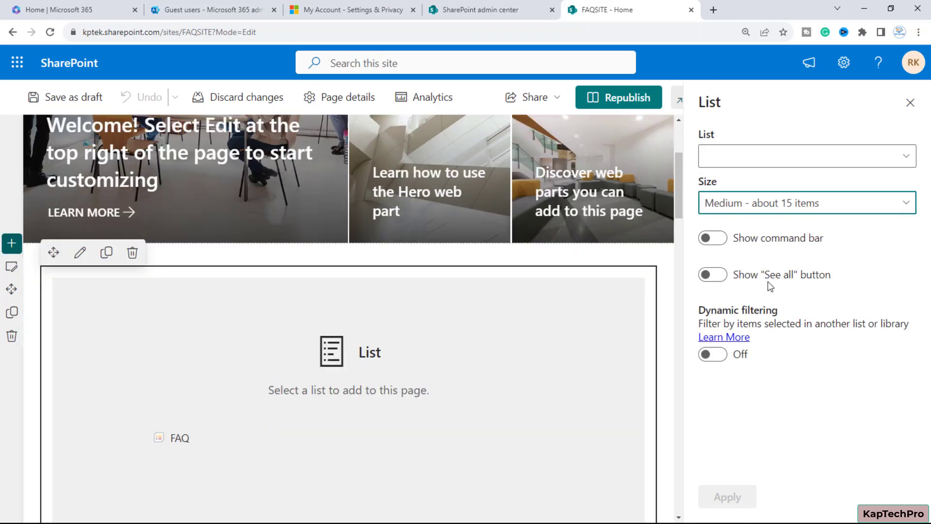
click(788, 160)
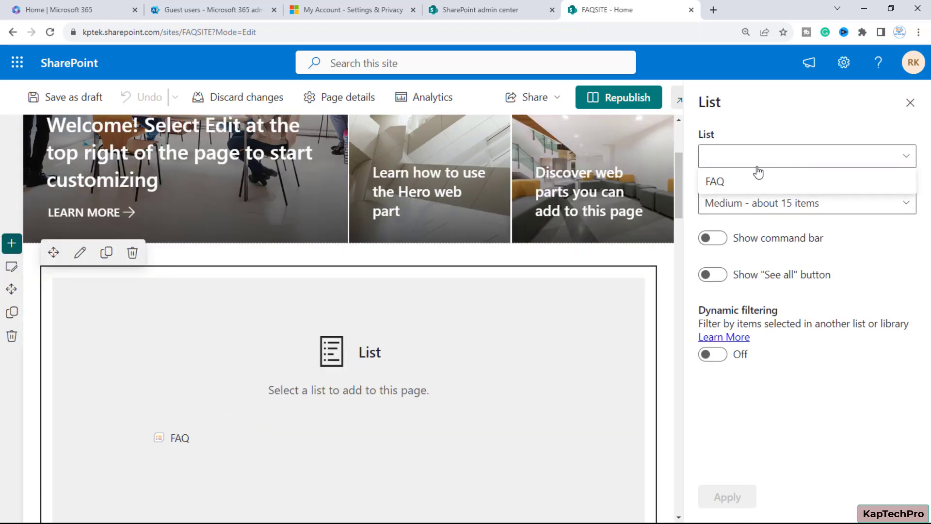
click(730, 183)
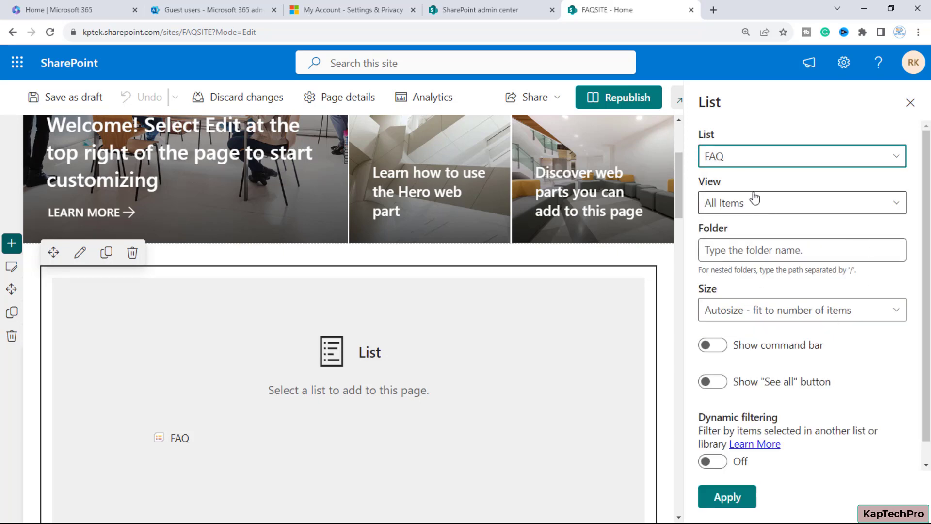
click(827, 209)
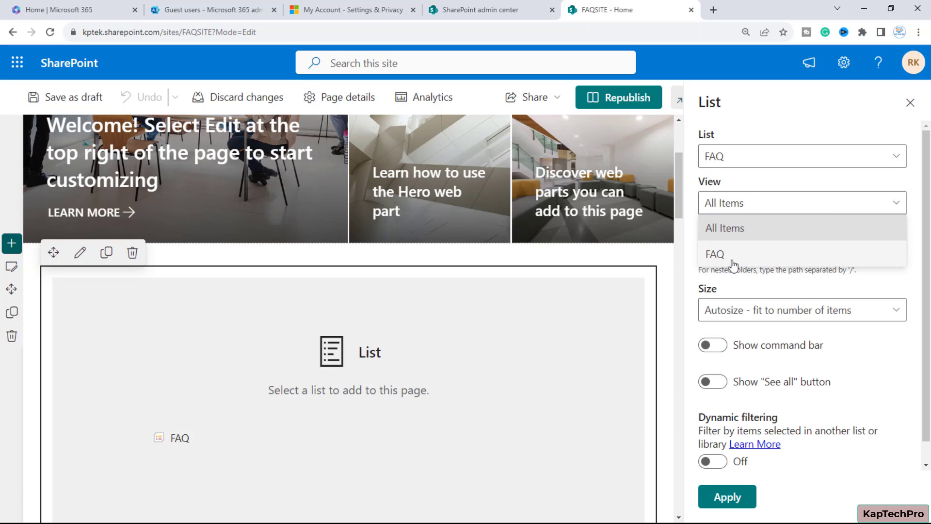
click(721, 255)
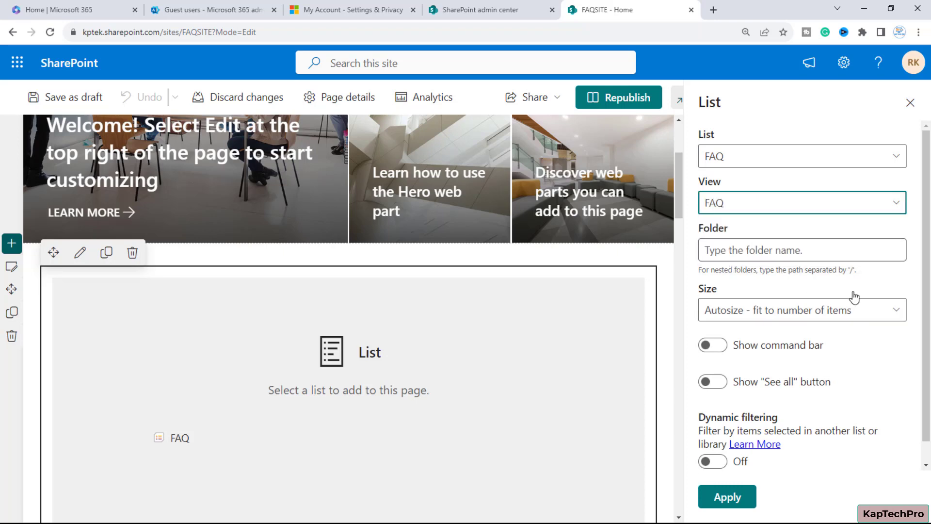
- Hide the command bar and the See all button, then apply the web part settings
scroll(791, 320, down, 1)
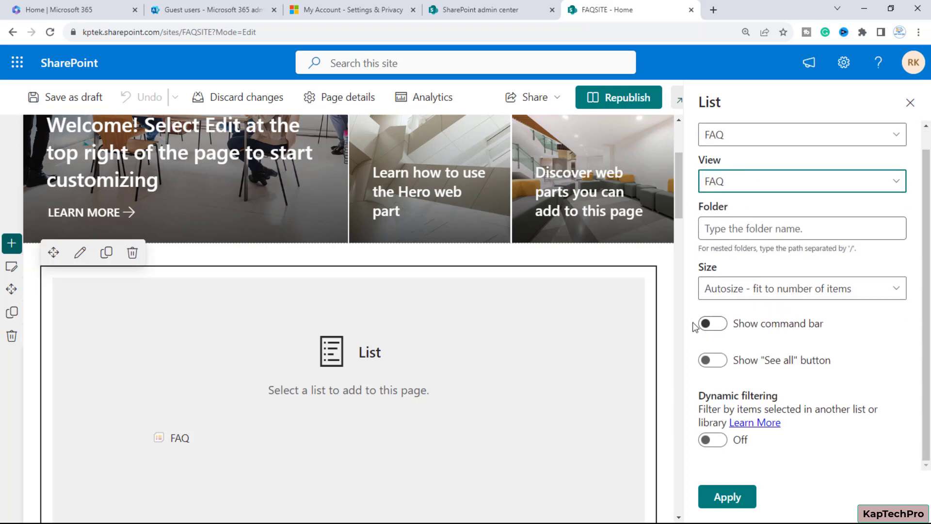
click(711, 326)
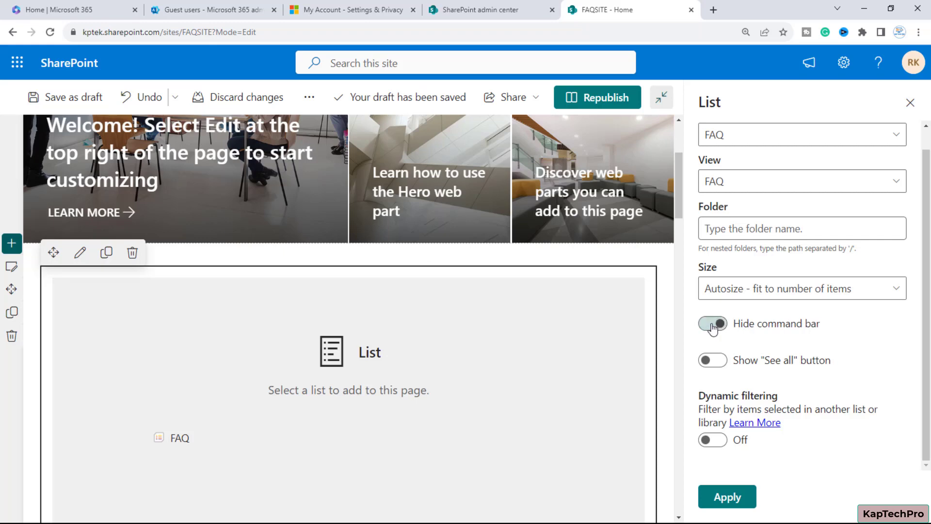
click(716, 361)
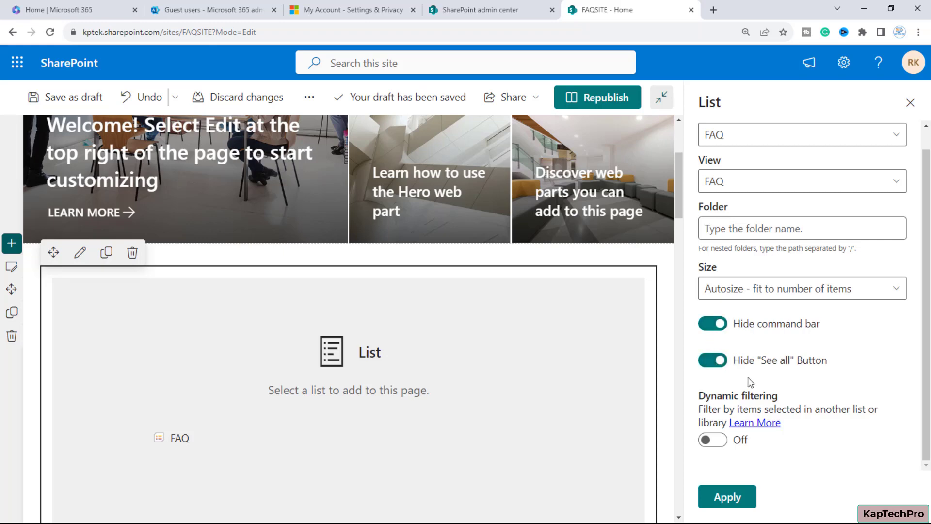
click(726, 497)
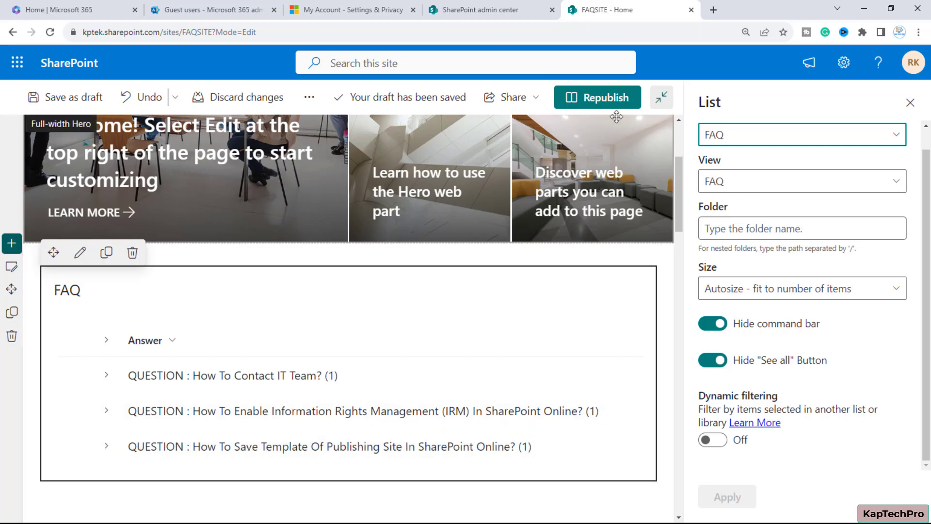
- Republish the home page, then expand the How To Contact IT Team?, IRM and Save Template questions
click(606, 100)
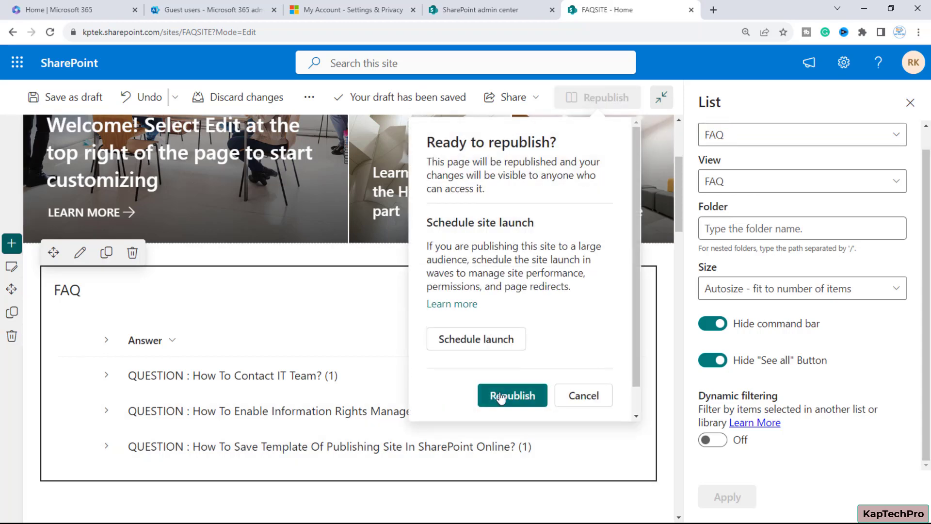
click(507, 397)
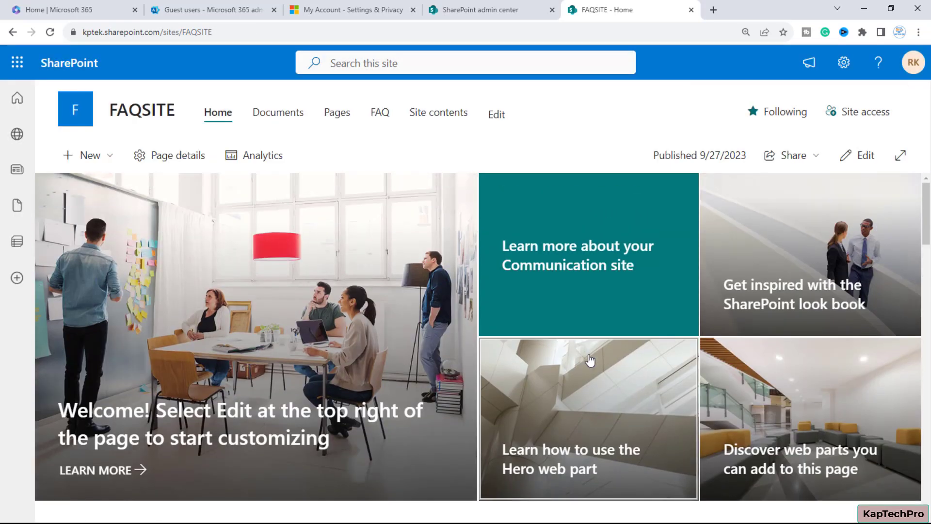
scroll(589, 362, down, 5)
scroll(146, 266, down, 2)
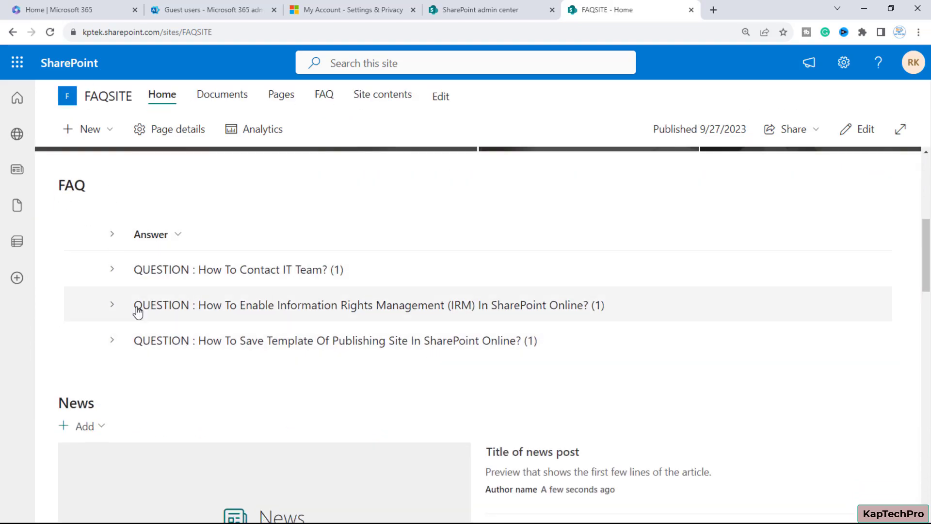
click(113, 268)
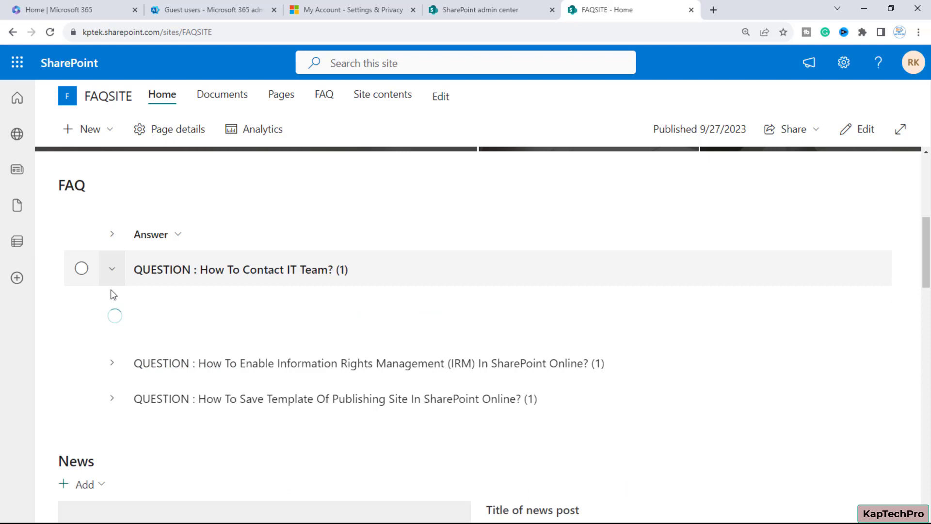
click(112, 339)
click(113, 402)
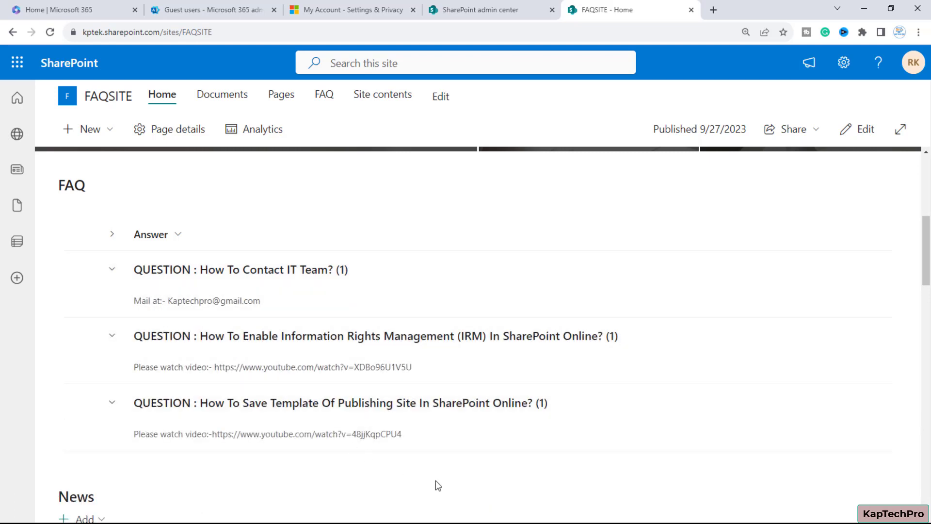
scroll(436, 480, down, 1)
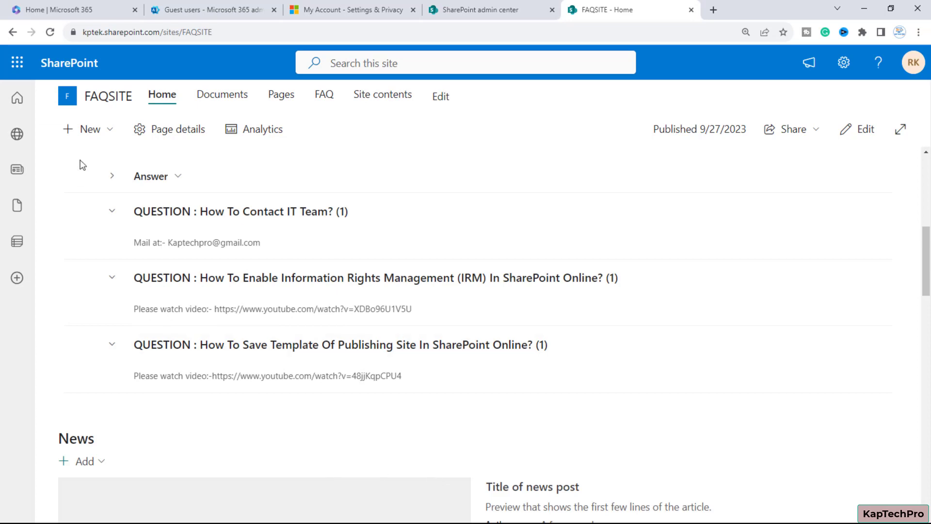